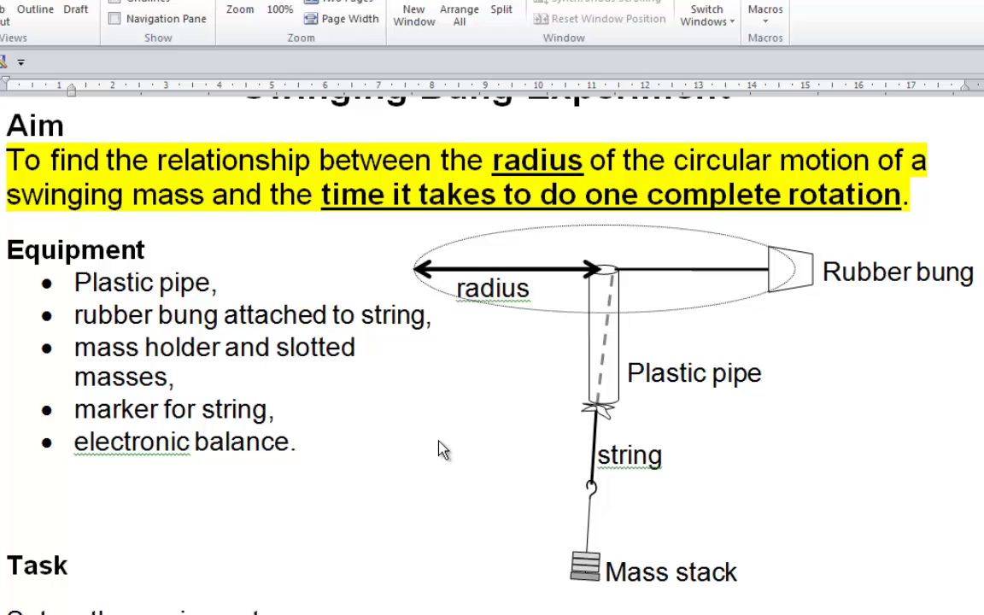
Scroll the sheet to show the 0.0226 kg mass above the radius and trial-time table.
scroll(442, 440, up, 3)
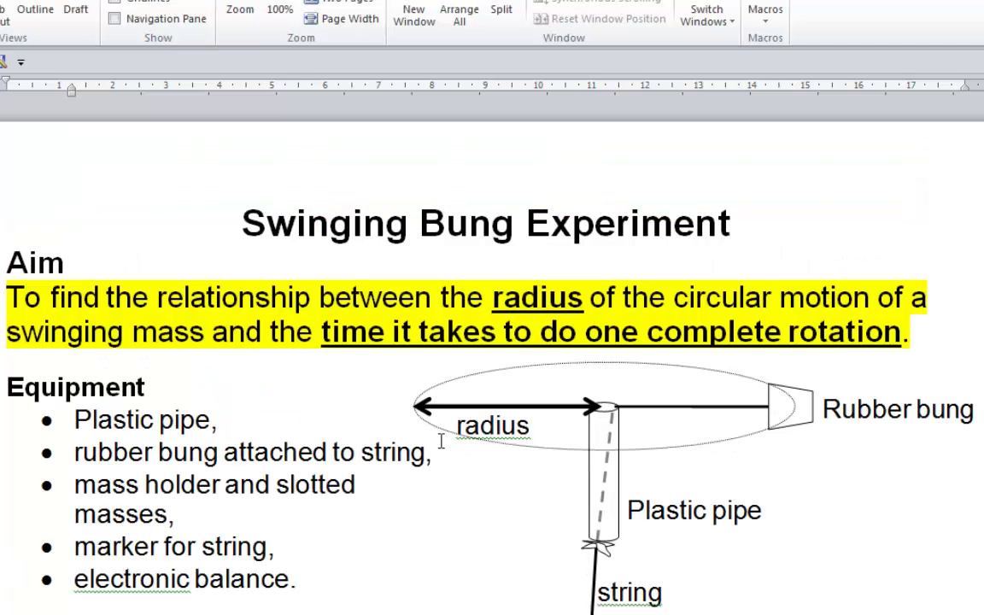
scroll(422, 489, down, 3)
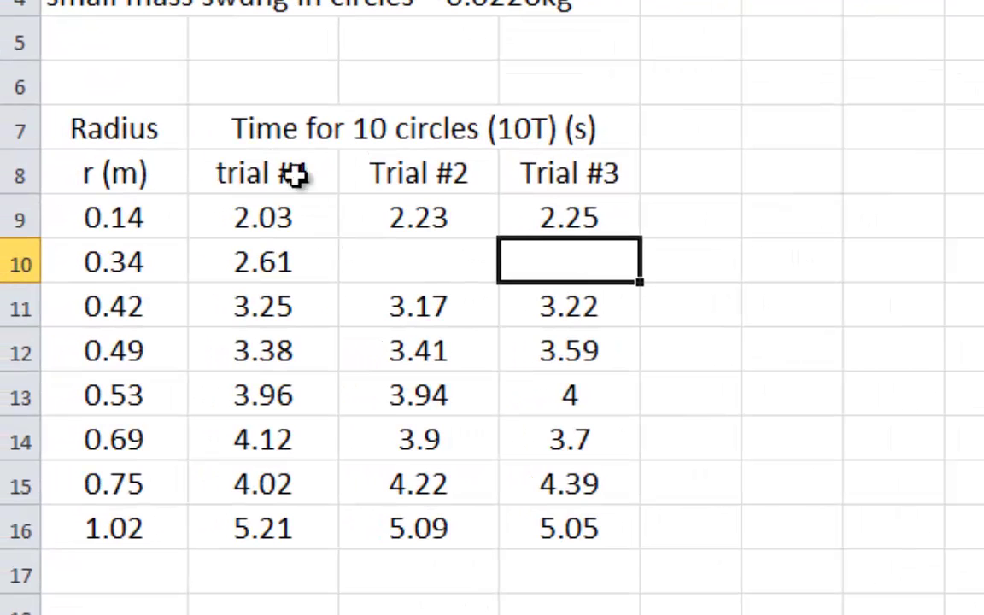
Insert a new column B before trial #1, headed 'Ave T' with unit '(s)' in B7:B8.
click(265, 0)
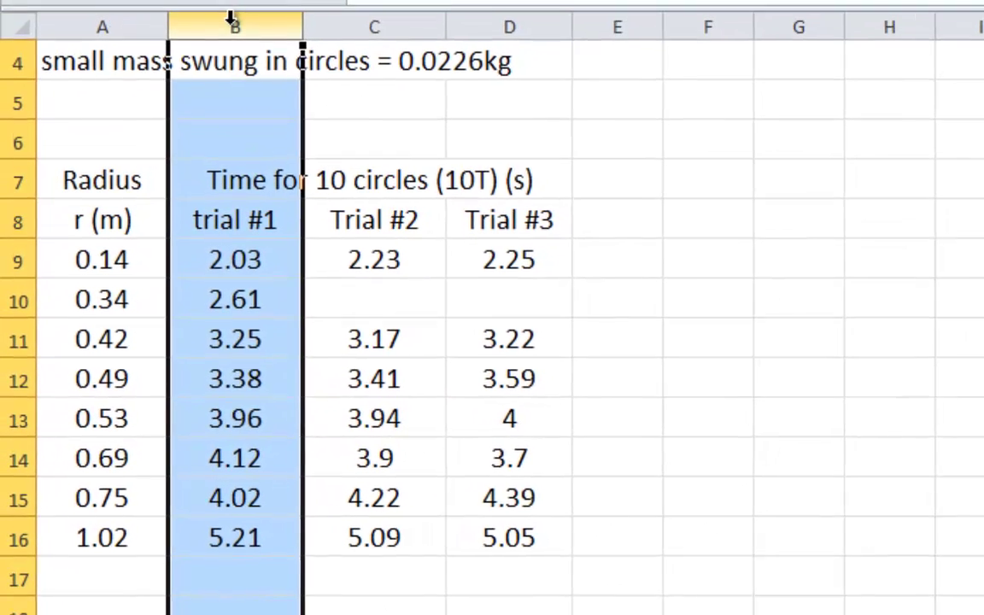
right_click(266, 0)
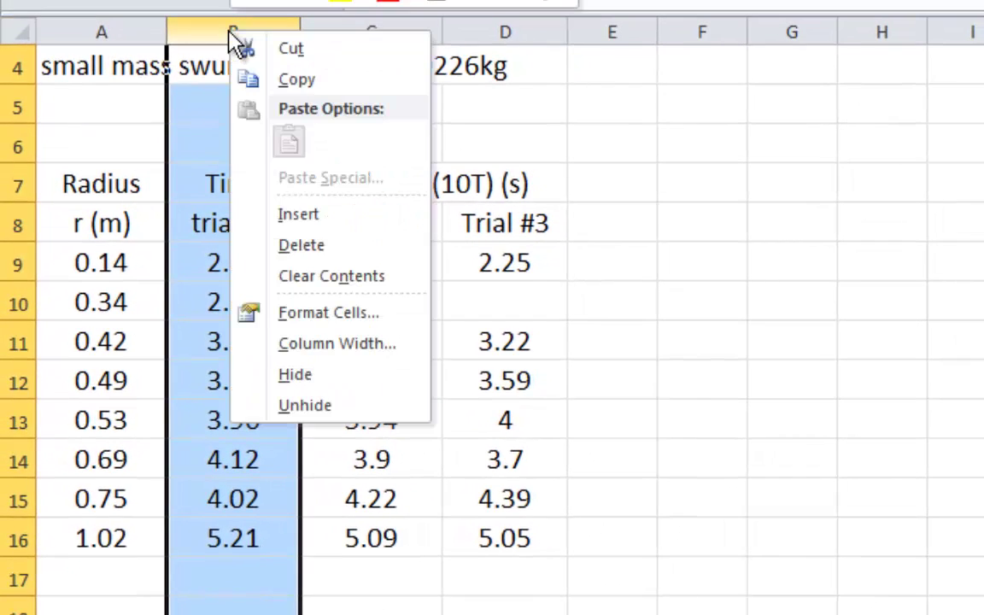
click(306, 215)
click(271, 185)
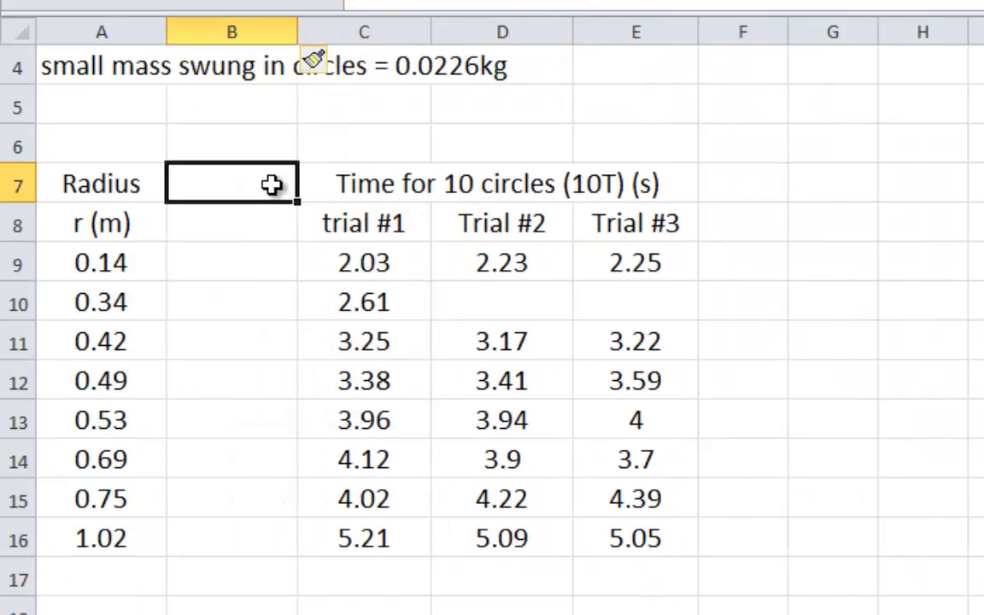
text(Ave T)
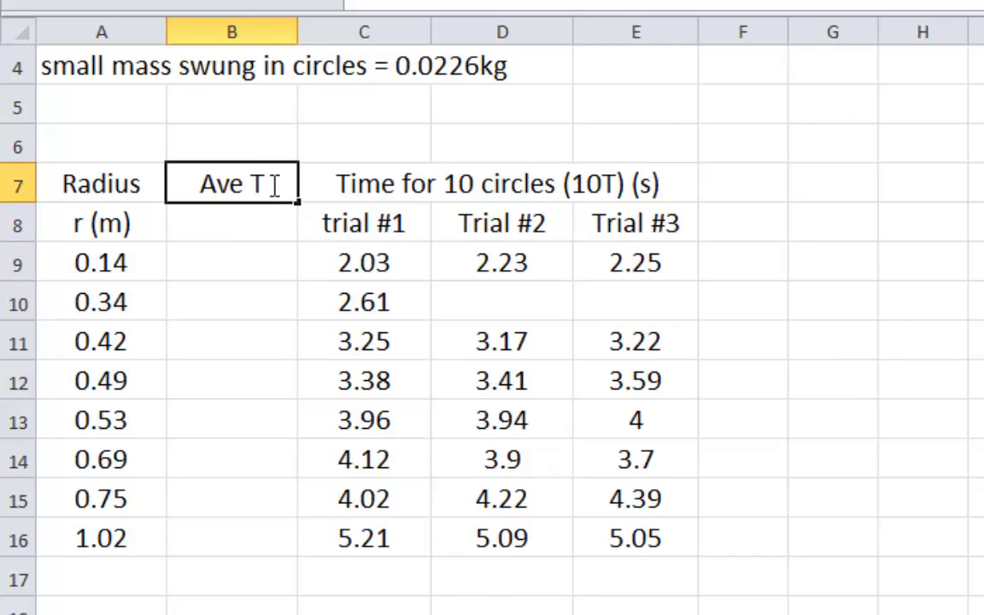
key(Return)
text((s))
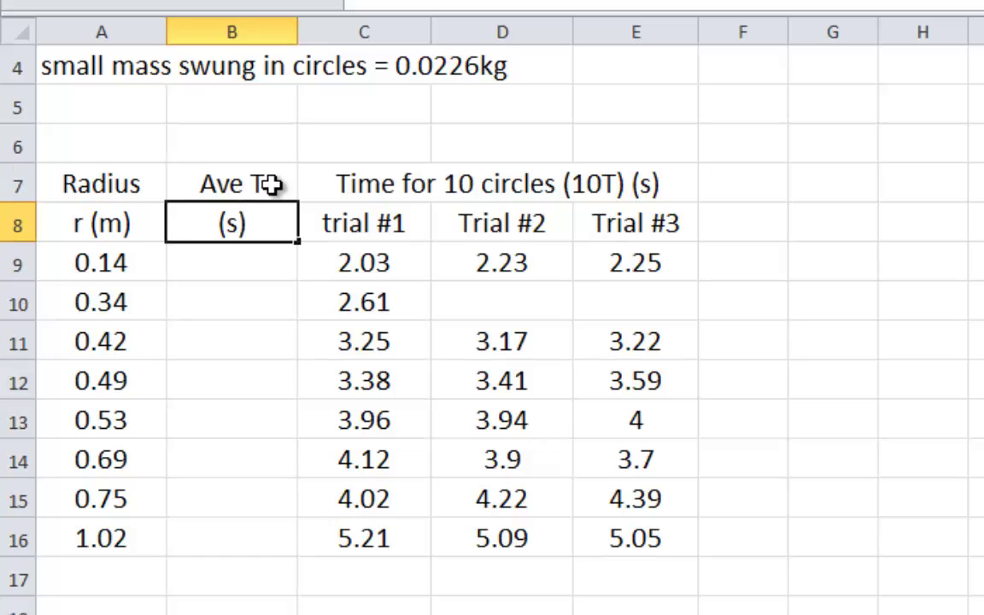
key(Return)
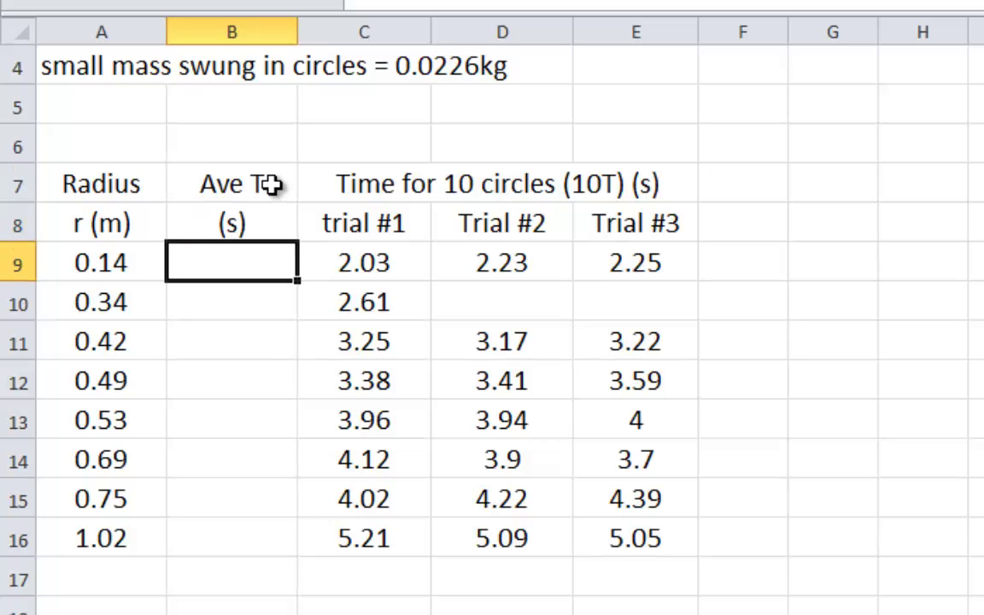
Enter =AVERAGE(C9:E9) in B9 and fill it down for every radius.
text(=)
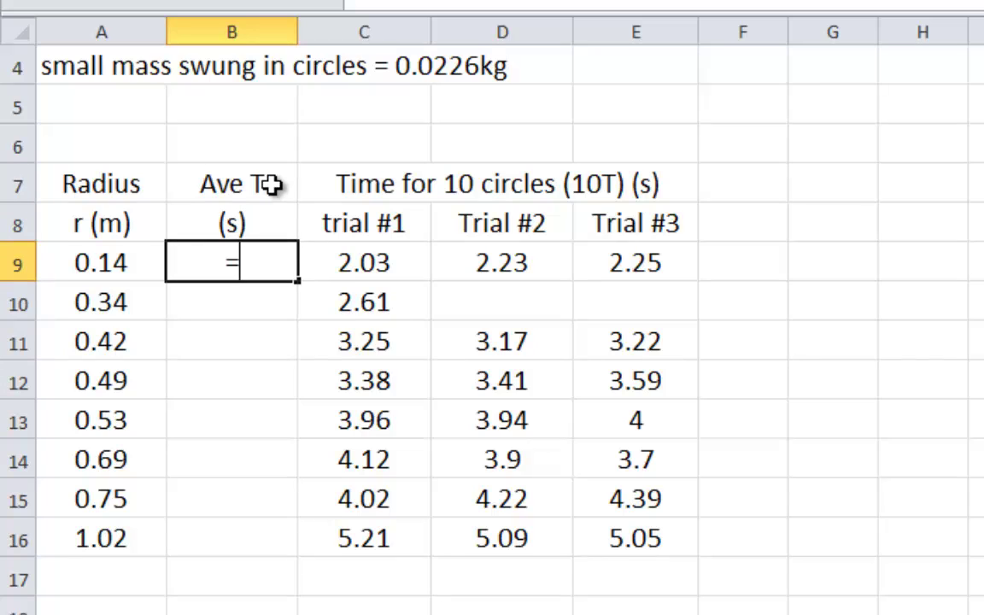
text(average()
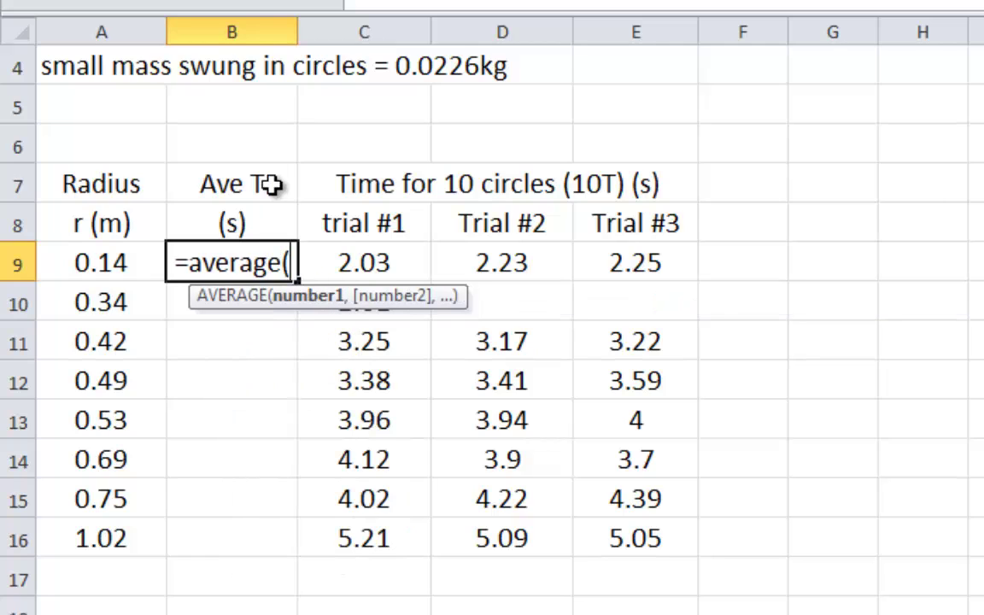
drag(360, 256, 590, 259)
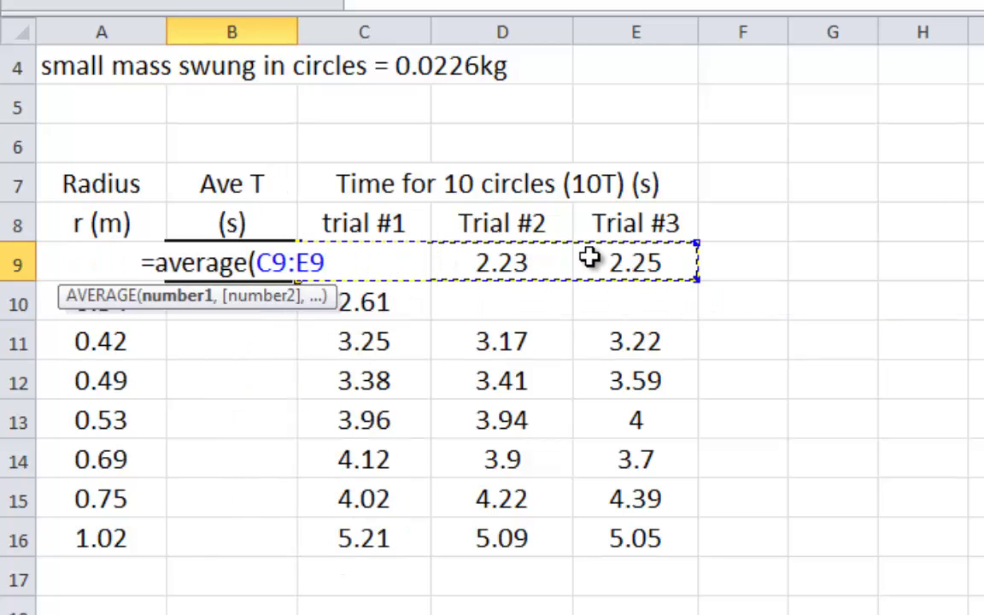
text())
key(Return)
click(195, 265)
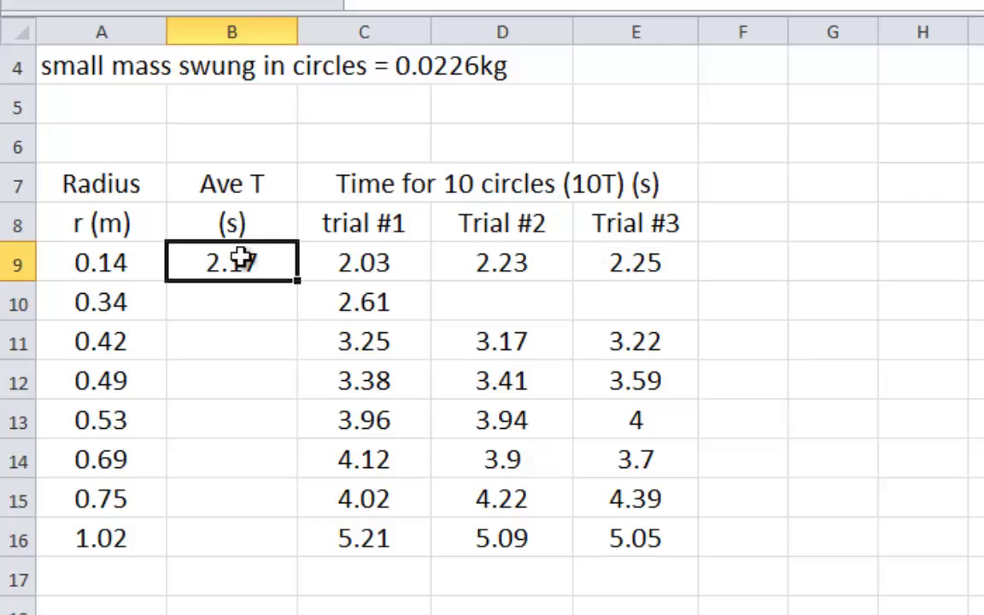
drag(299, 284, 303, 558)
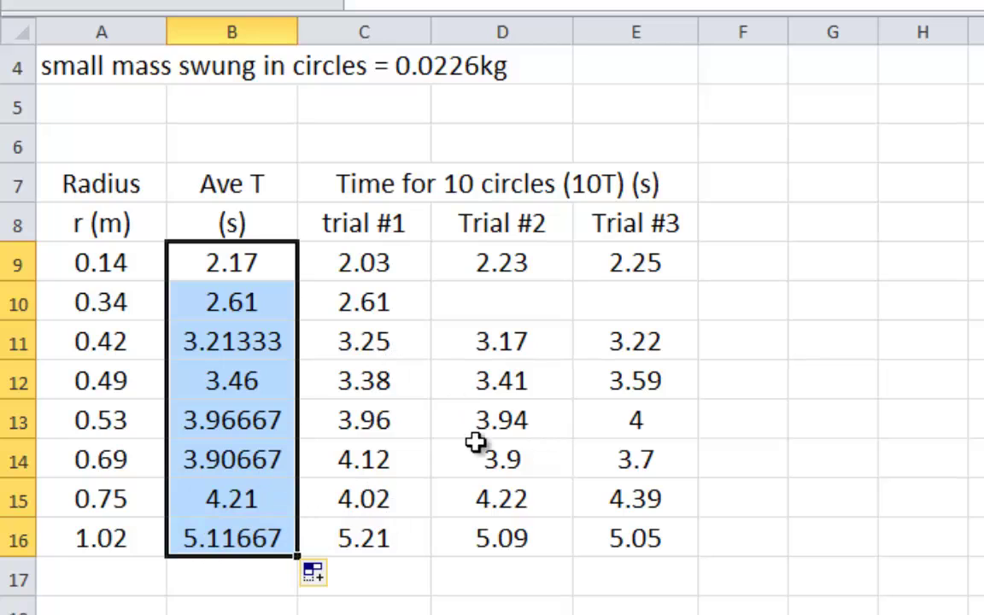
Append /10 to the B9 average formula and fill it down to B16.
click(252, 185)
click(279, 261)
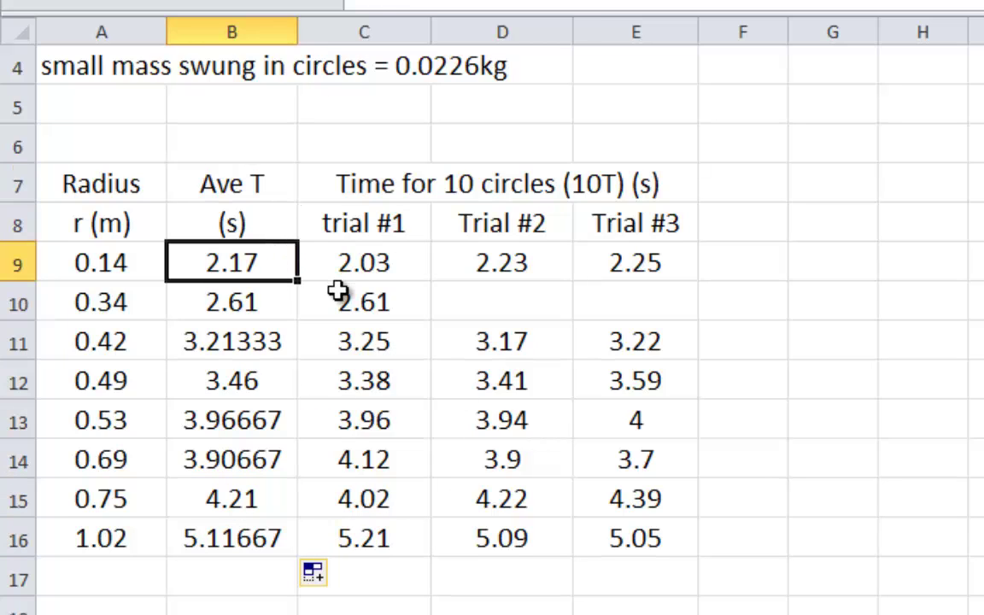
key(F2)
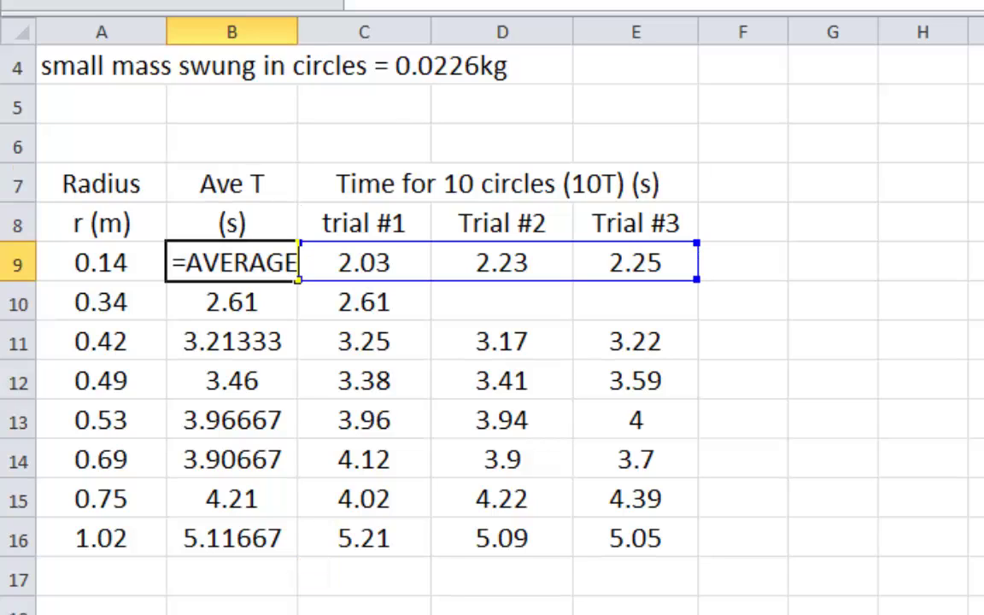
text(/10)
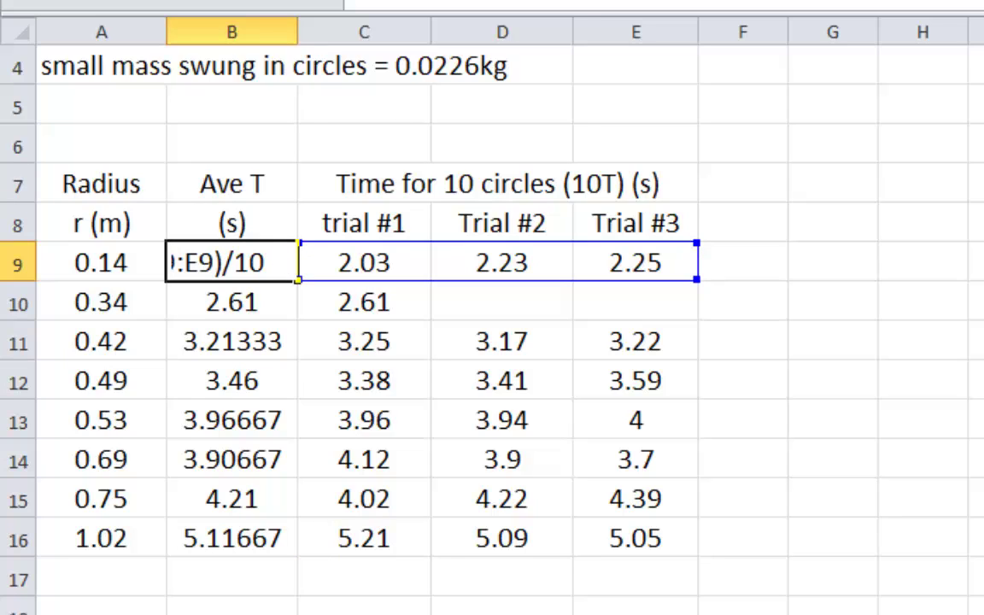
key(Return)
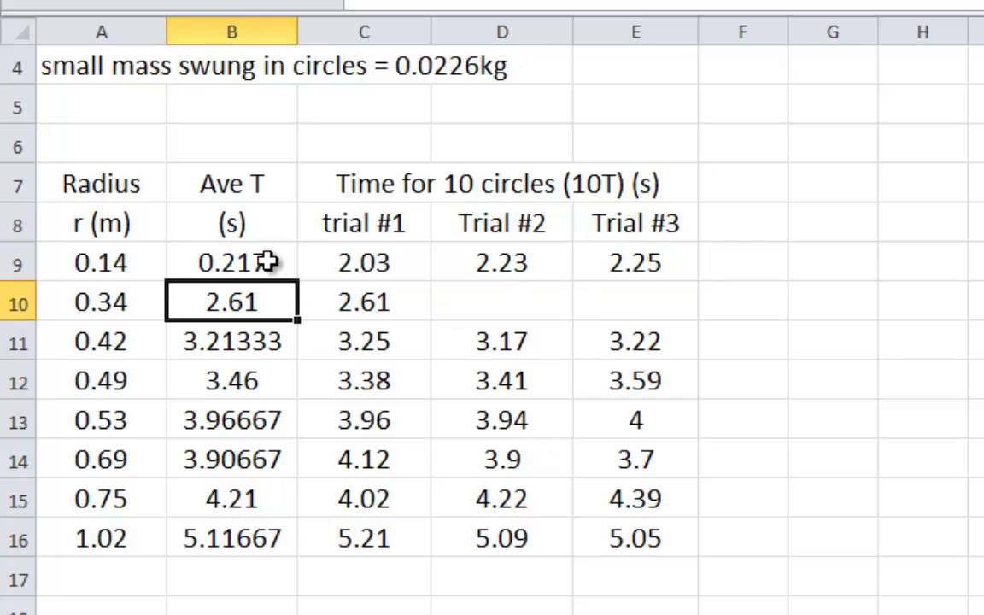
click(294, 271)
drag(294, 280, 283, 540)
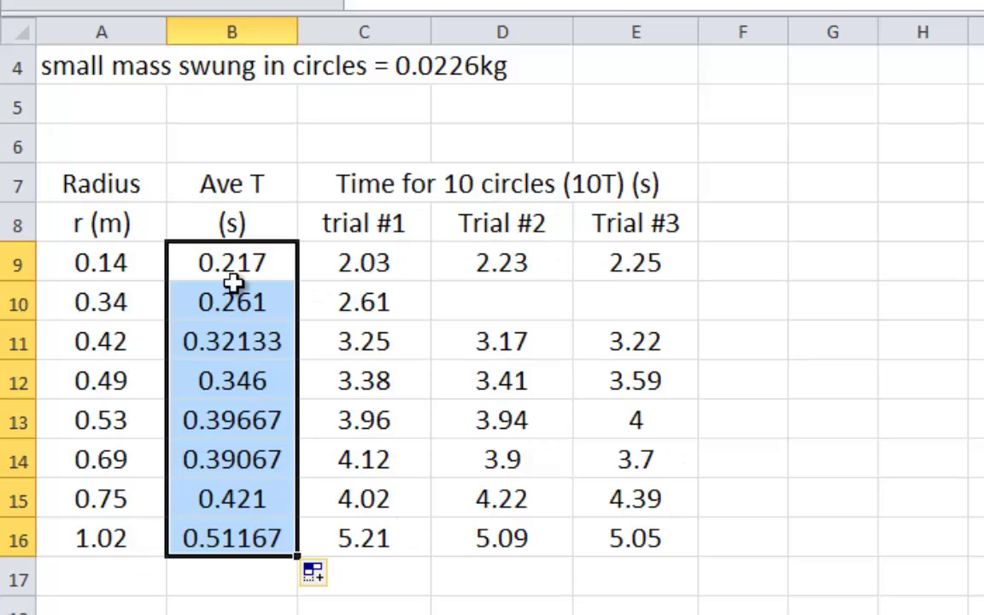
Format B9:E16 as Number with 2 decimal places.
drag(248, 263, 593, 535)
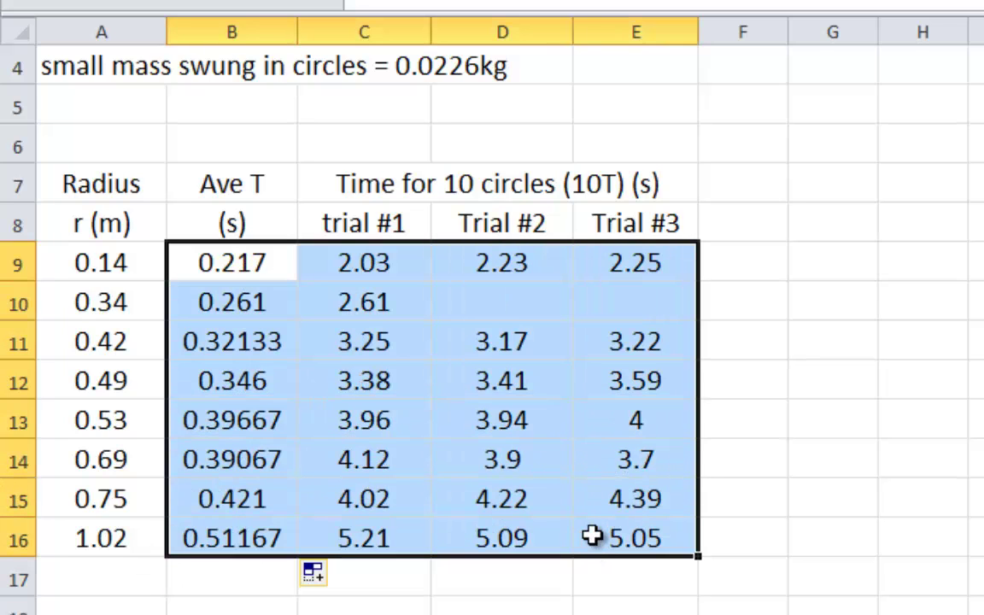
right_click(365, 359)
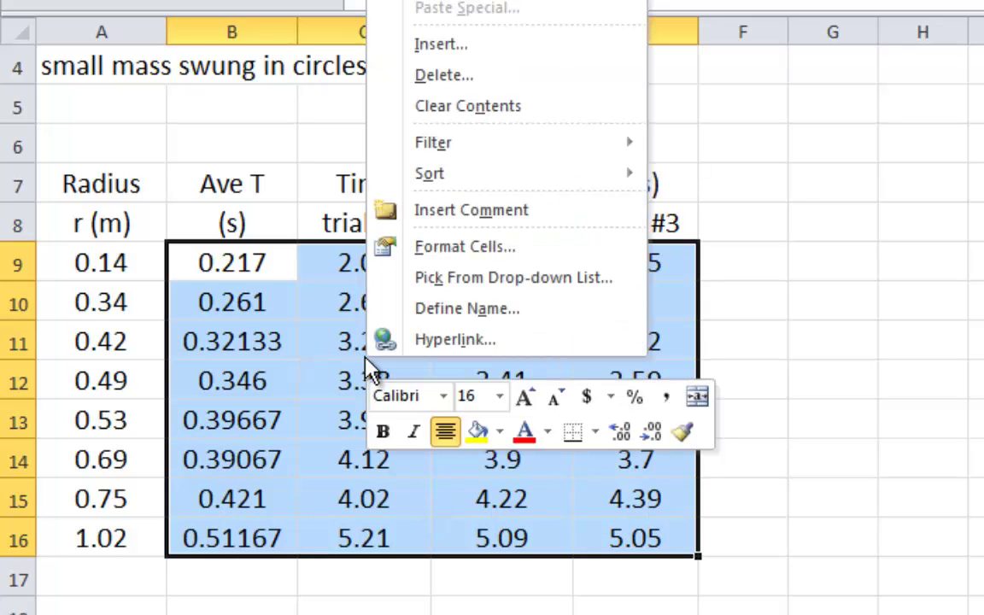
click(478, 249)
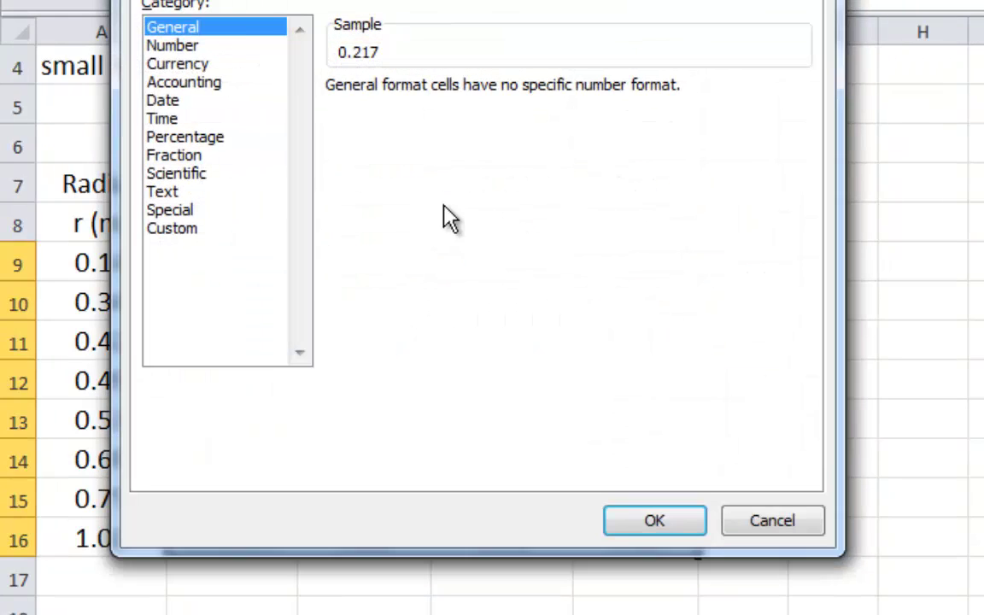
click(174, 44)
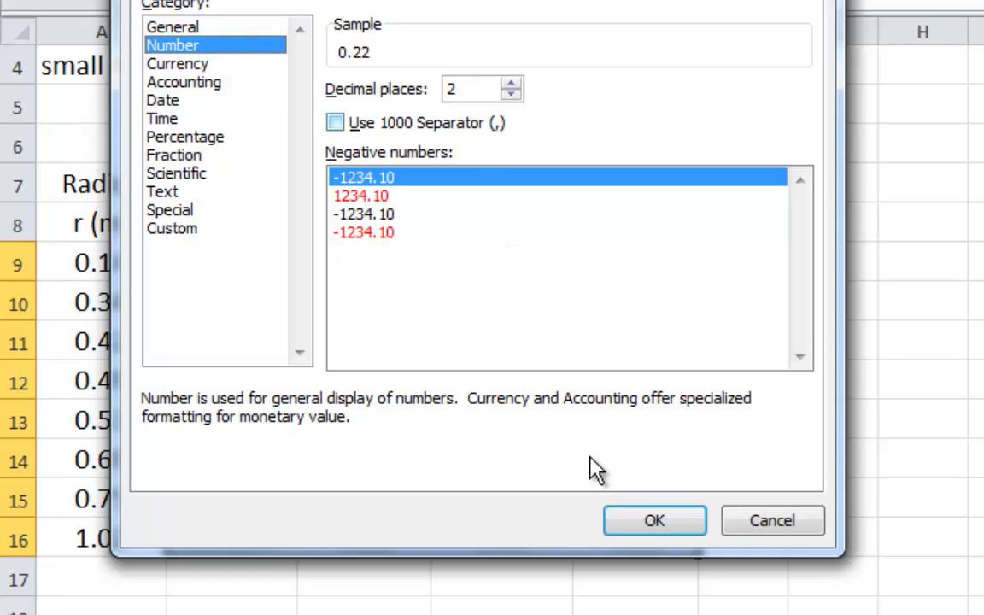
click(637, 523)
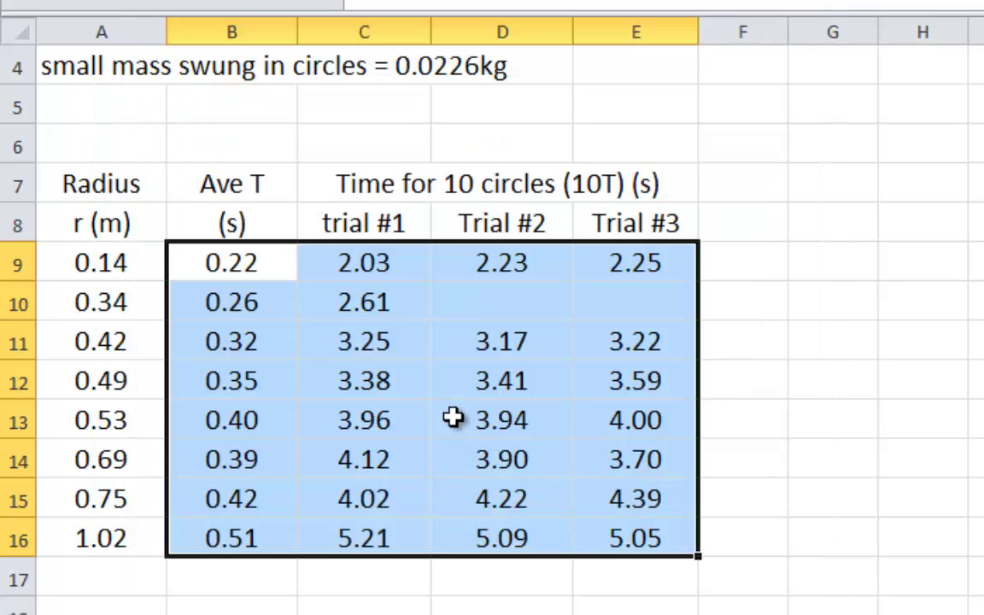
click(440, 421)
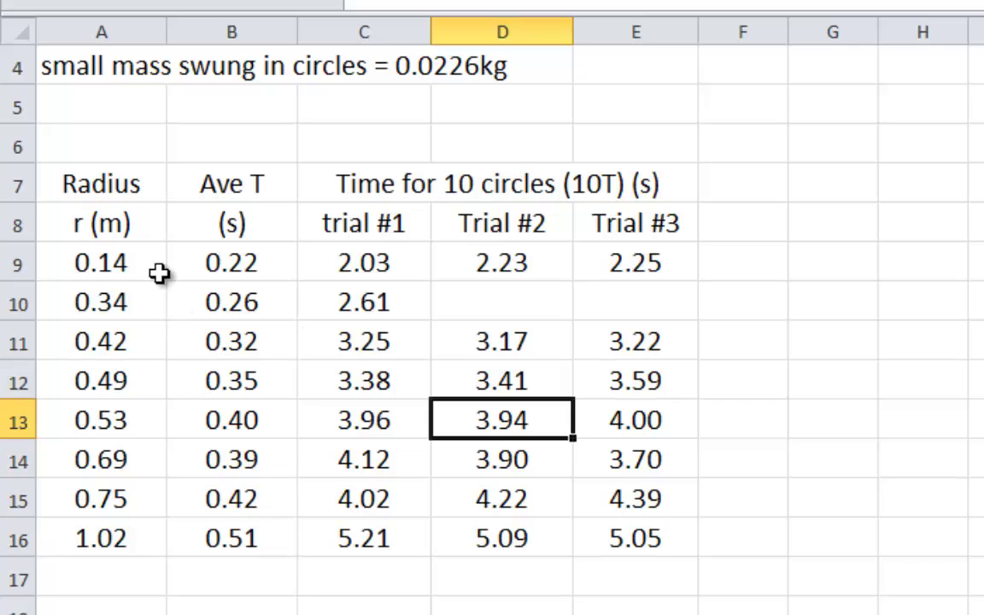
drag(156, 272, 237, 540)
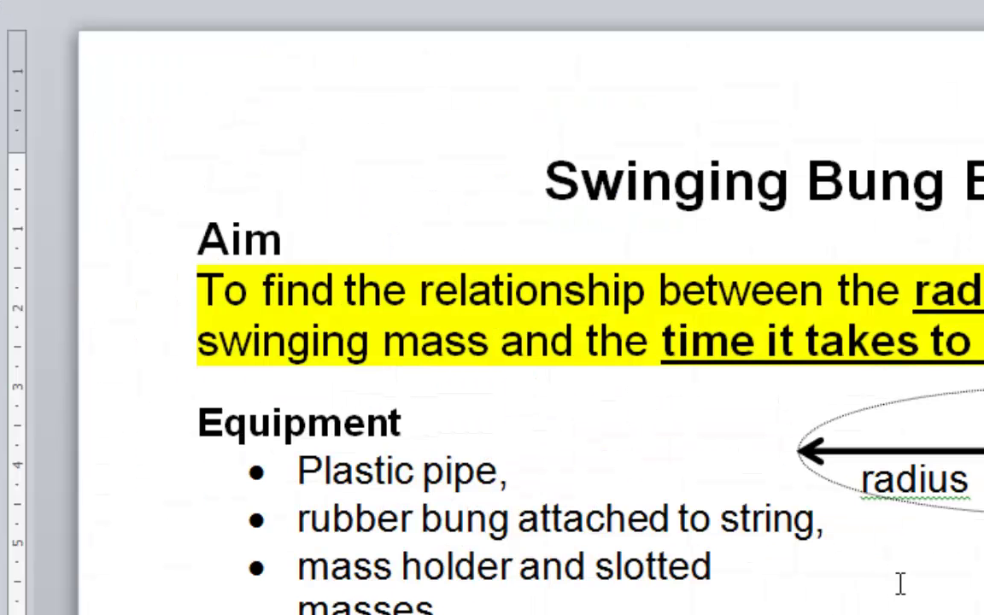
scroll(900, 584, down, 5)
scroll(901, 583, down, 20)
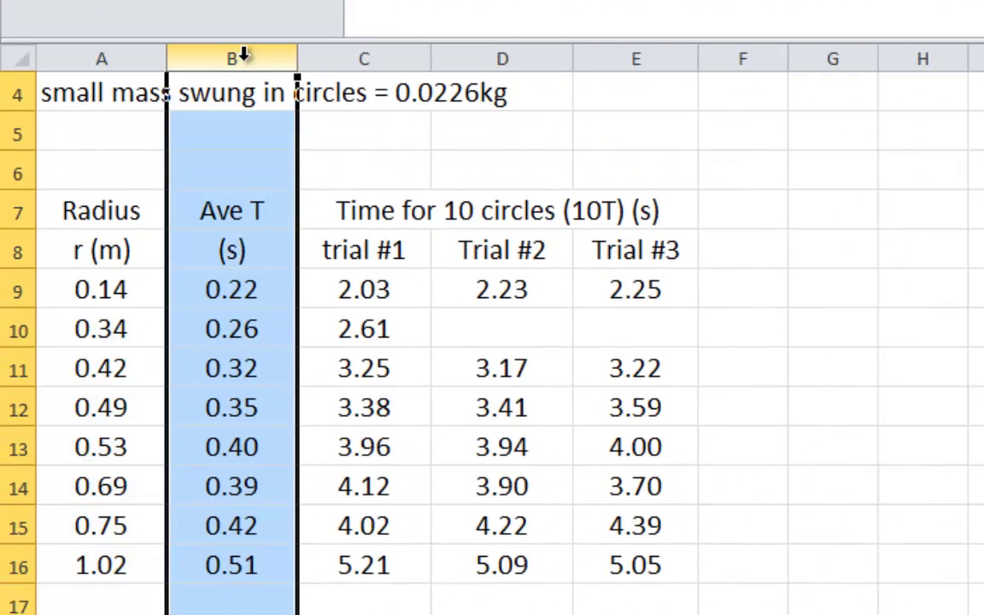
Insert a new column B before Ave T, headed 'sqrt radius' with units 'm^0.5'.
right_click(244, 64)
click(327, 252)
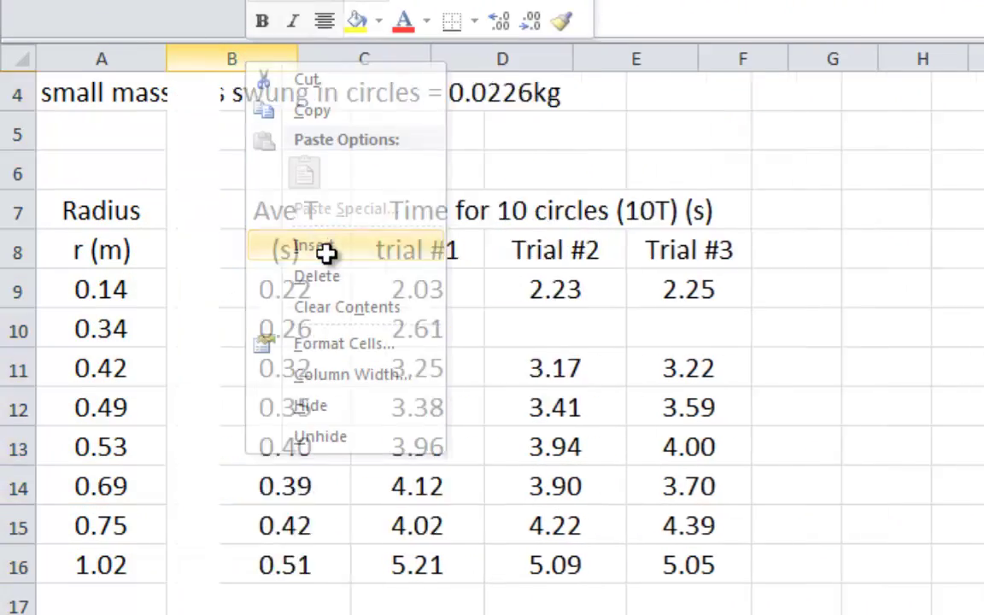
click(239, 209)
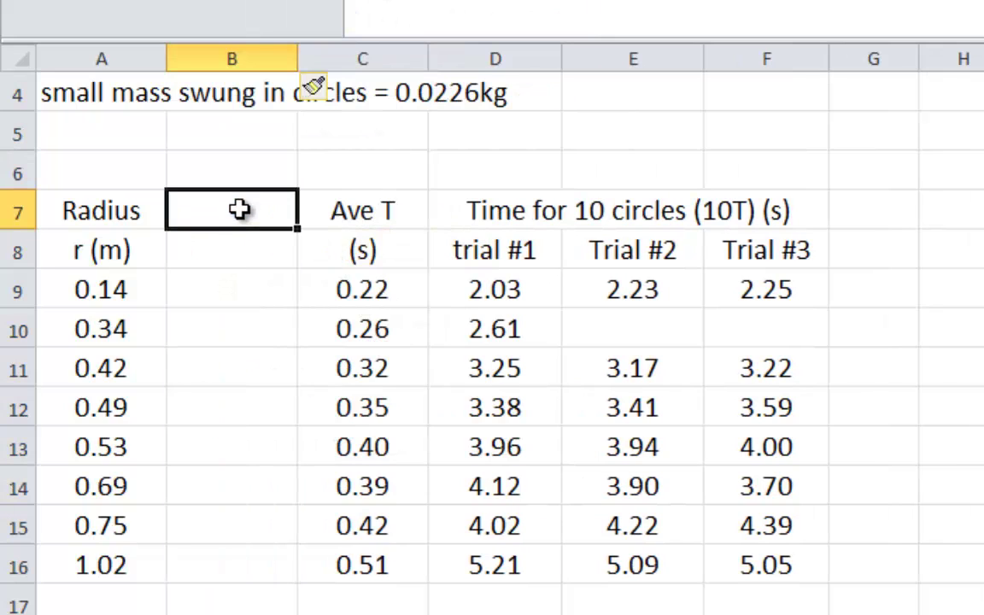
text(sqr)
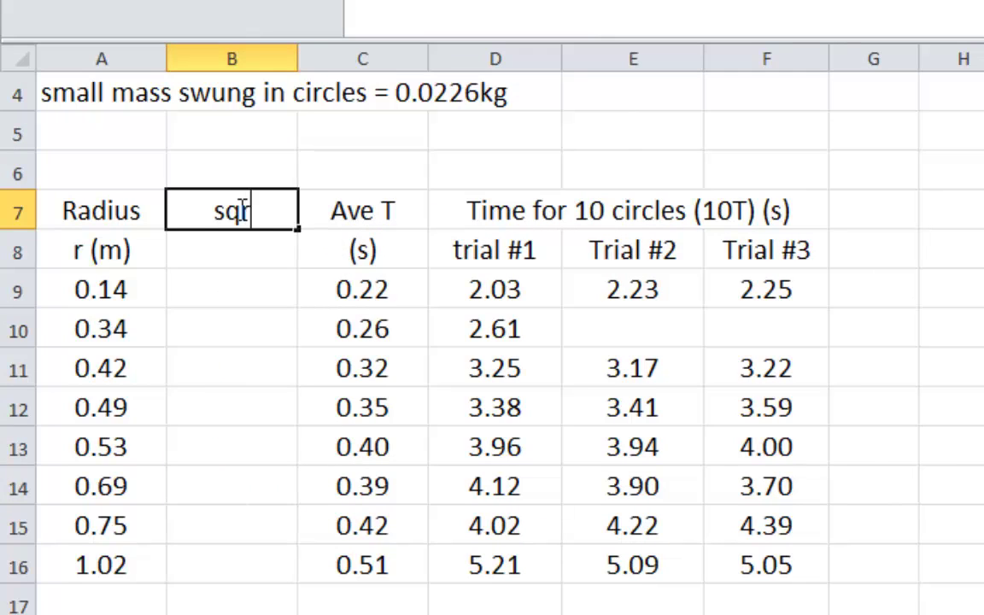
text(t radius)
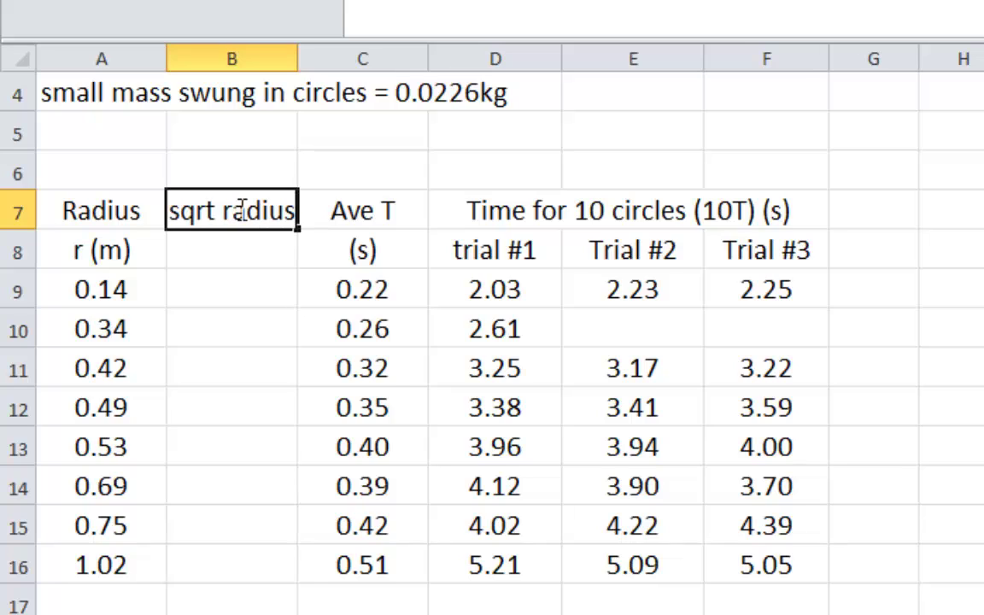
key(Return)
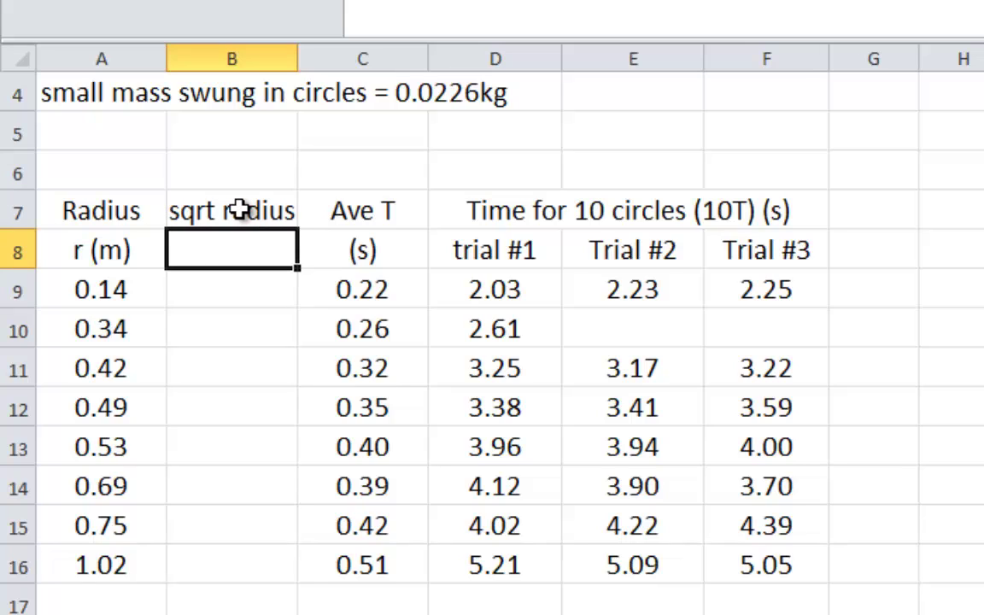
text(m)
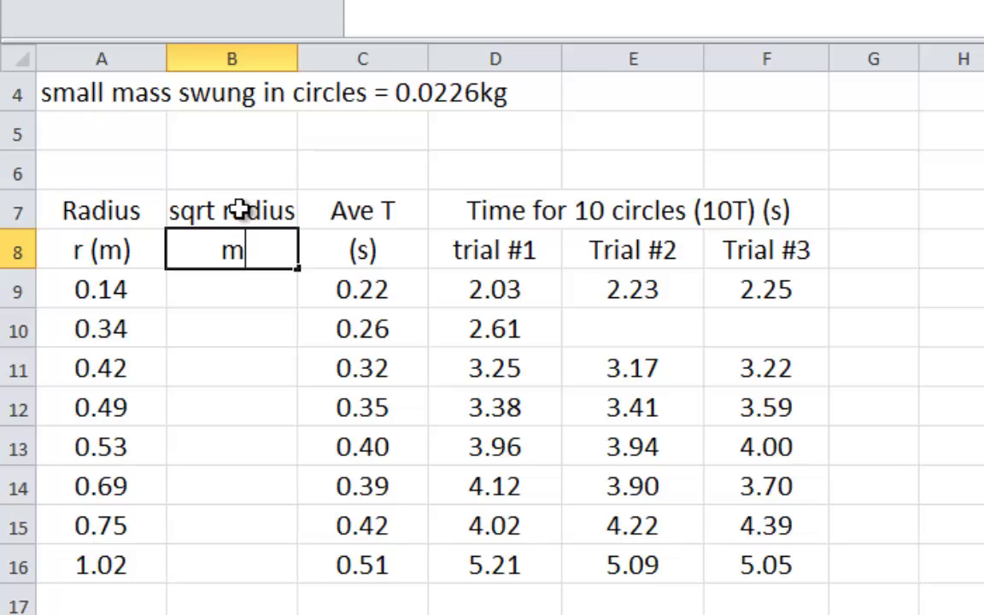
text(^0.5)
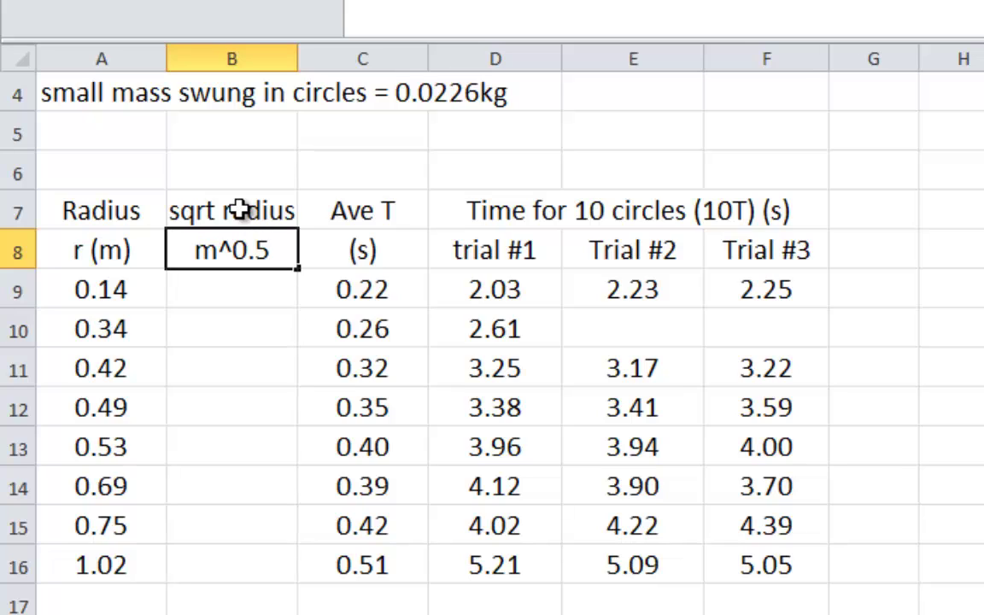
key(Return)
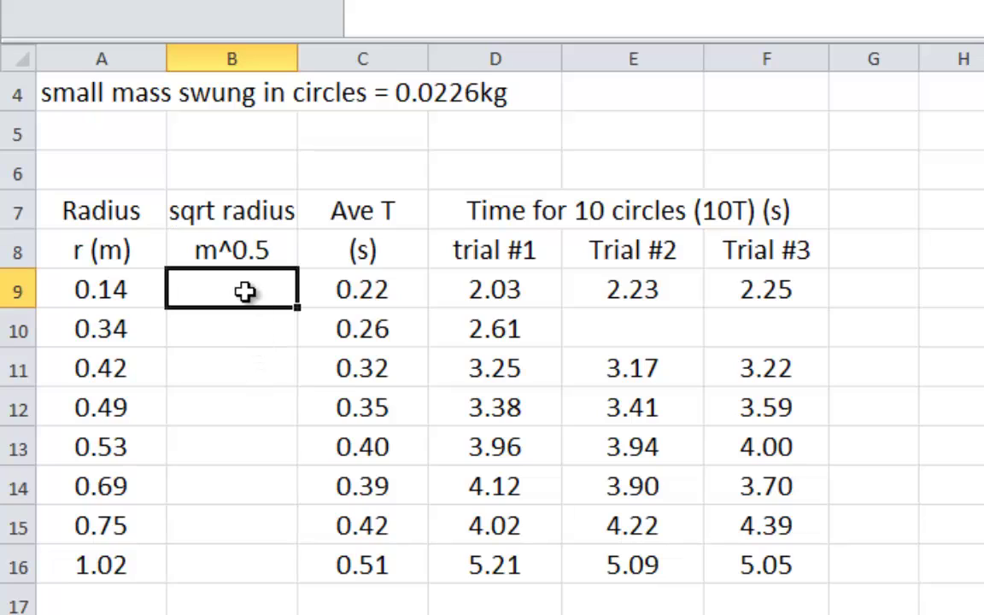
Enter =A9^0.5 in B9 and fill it down through B16.
drag(244, 205, 425, 568)
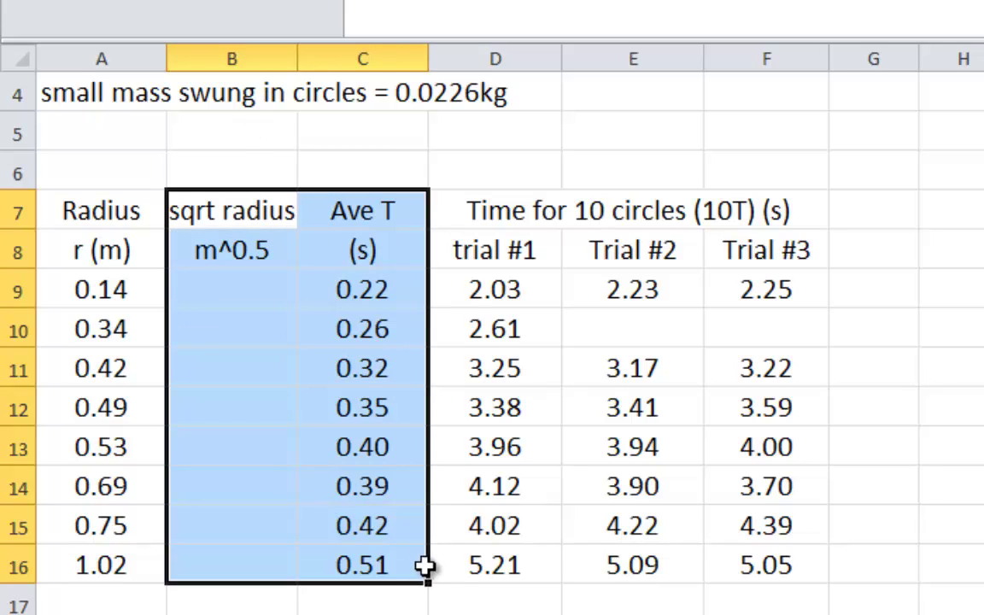
click(260, 293)
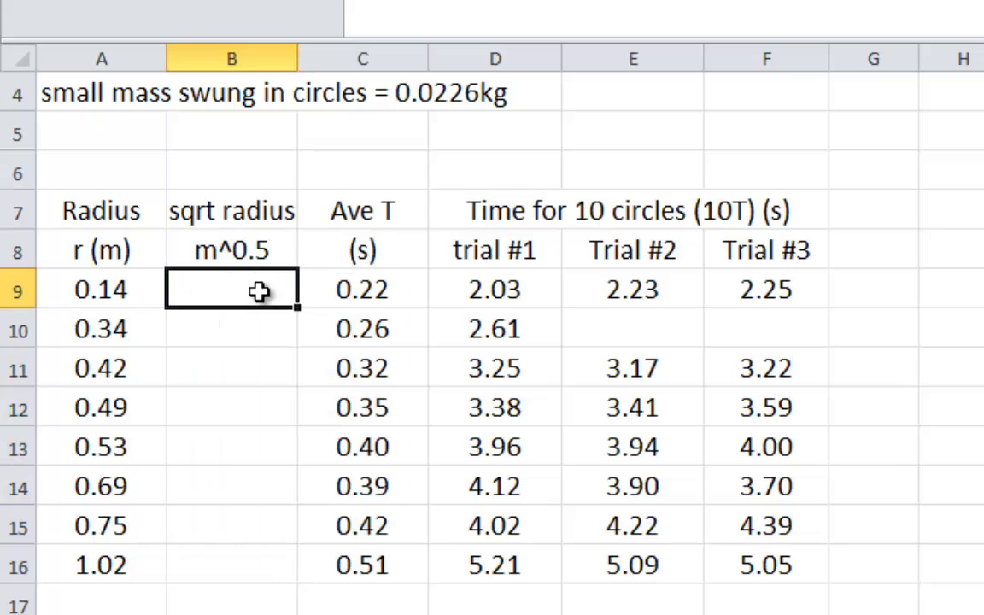
text(=)
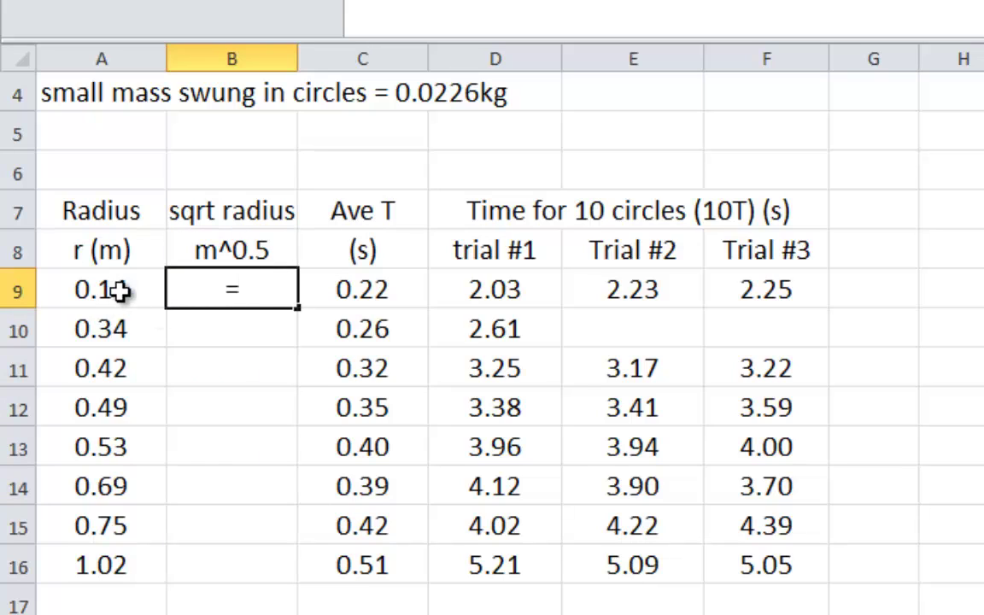
click(120, 291)
text(^)
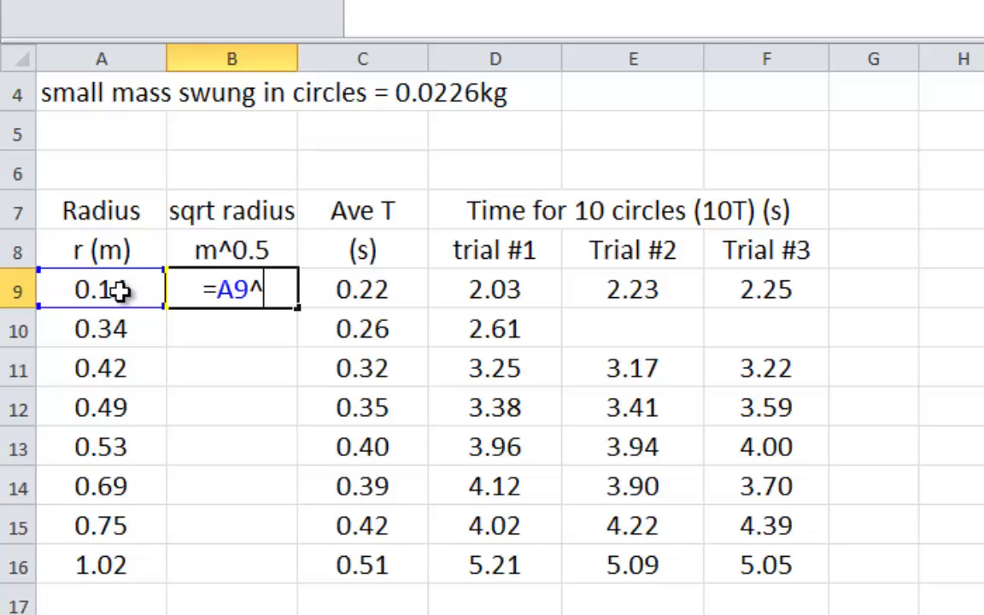
text(0.5)
key(Return)
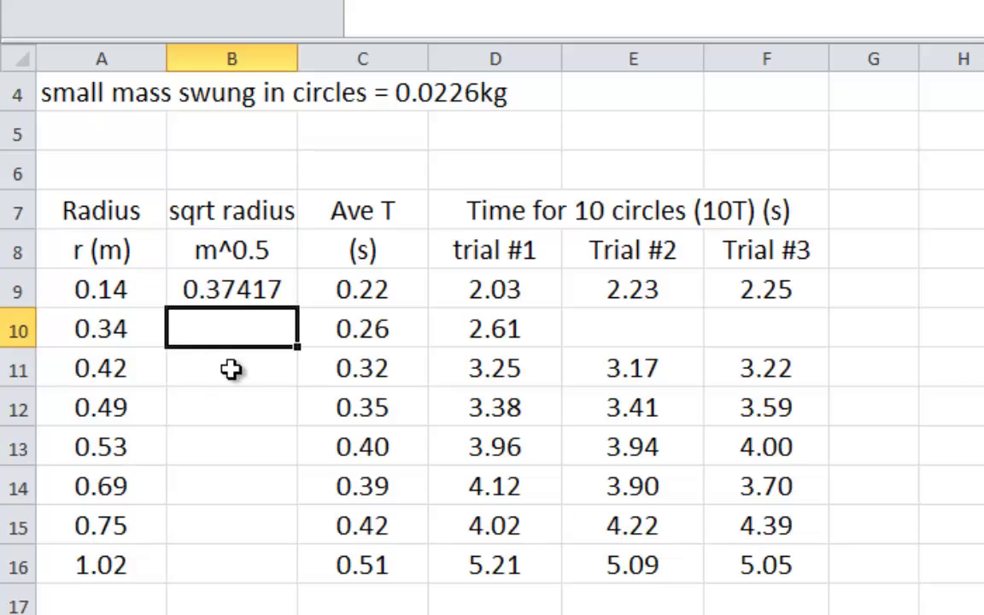
click(254, 288)
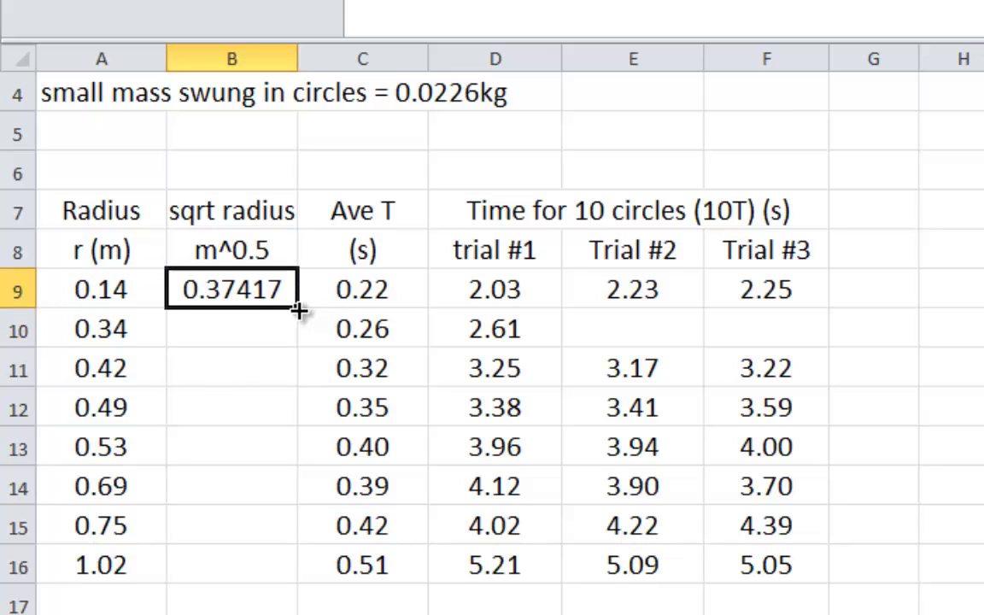
drag(298, 311, 293, 580)
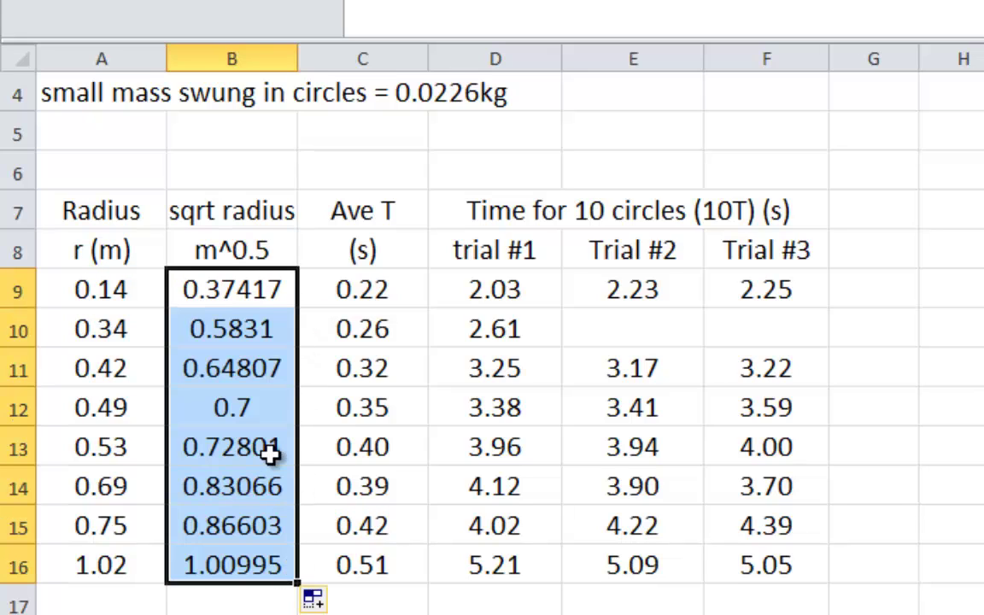
click(257, 284)
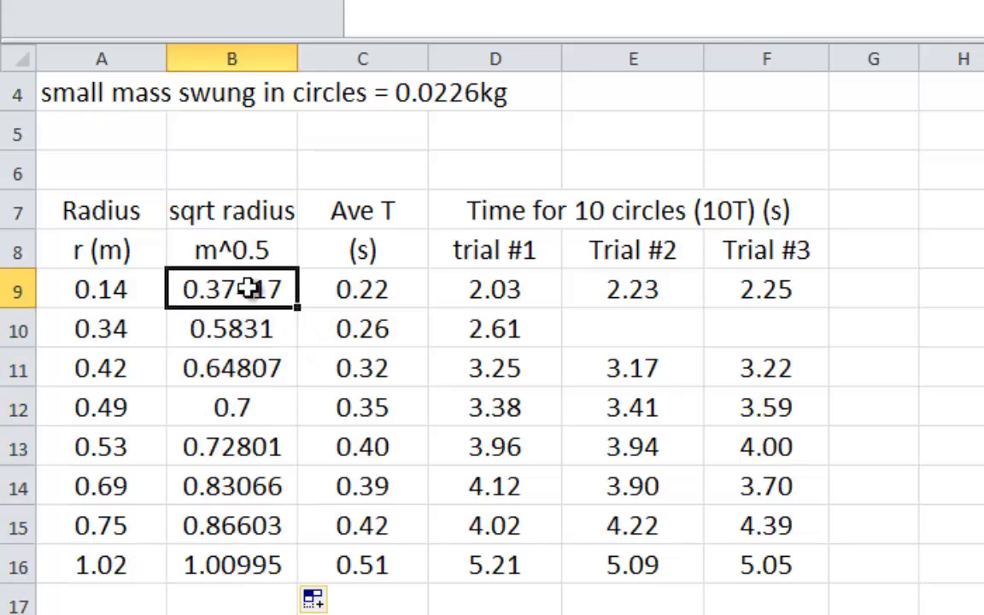
Replace the B9 formula with =SQRT(A9) and fill it down to B16.
key(ctrl+z)
key(ctrl+z)
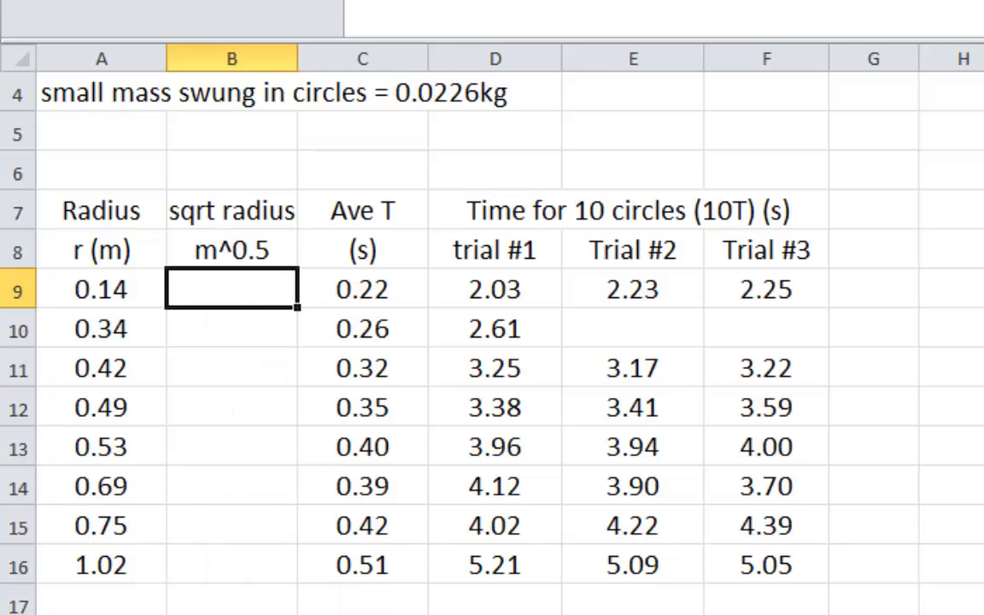
text(=)
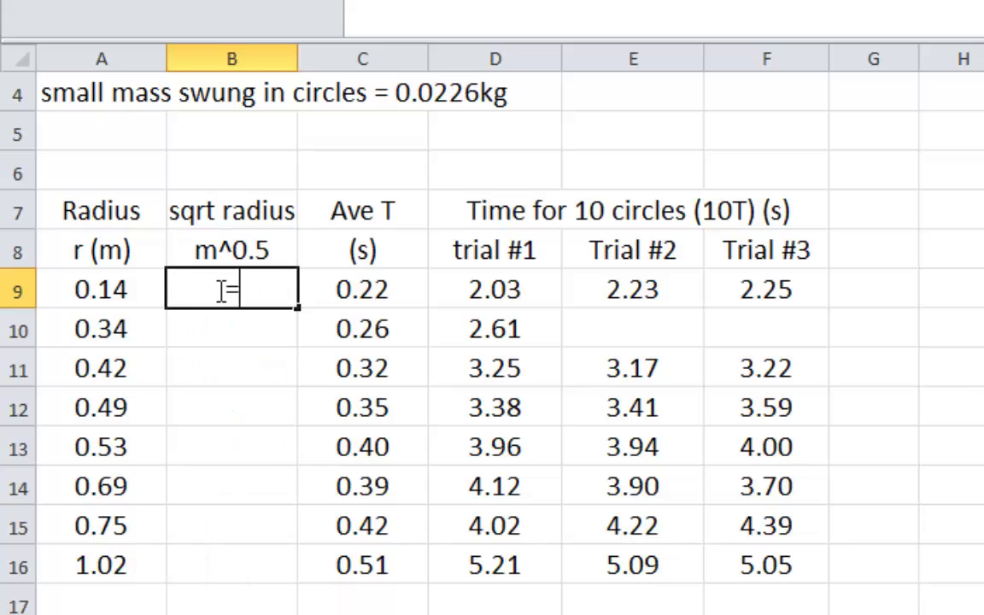
text(sqrt)
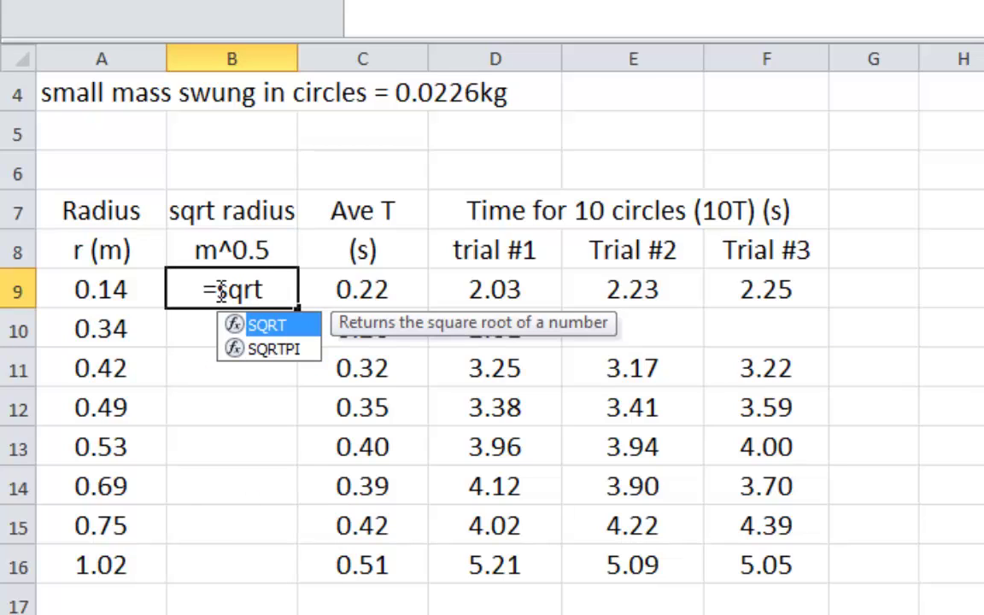
text(()
click(128, 289)
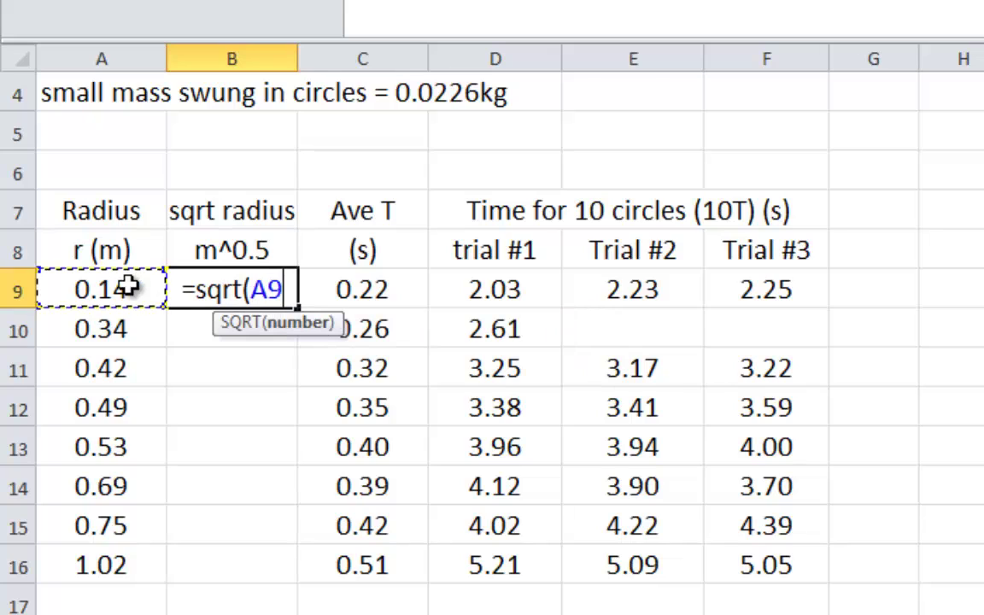
text())
key(Return)
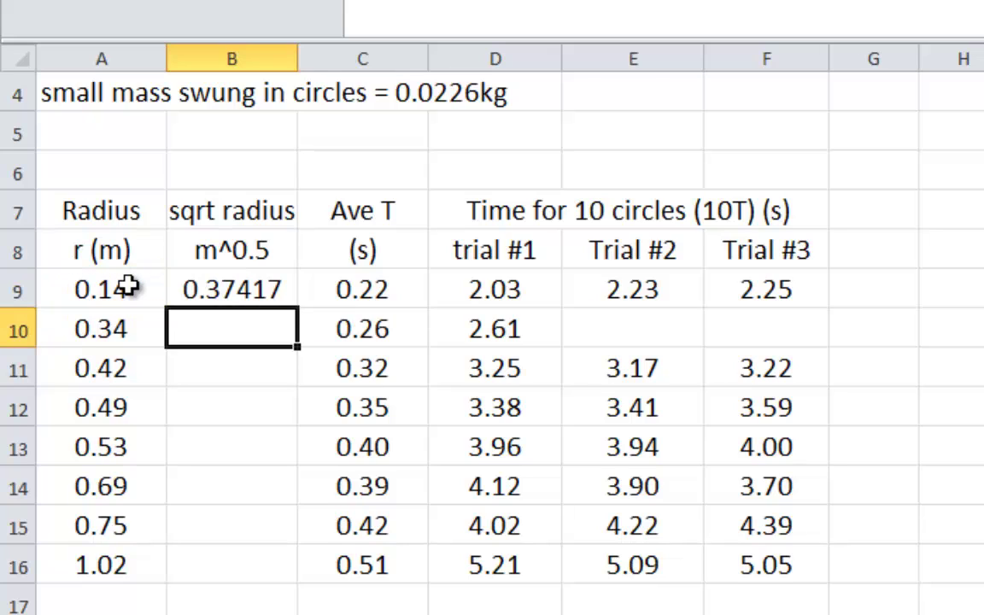
click(206, 284)
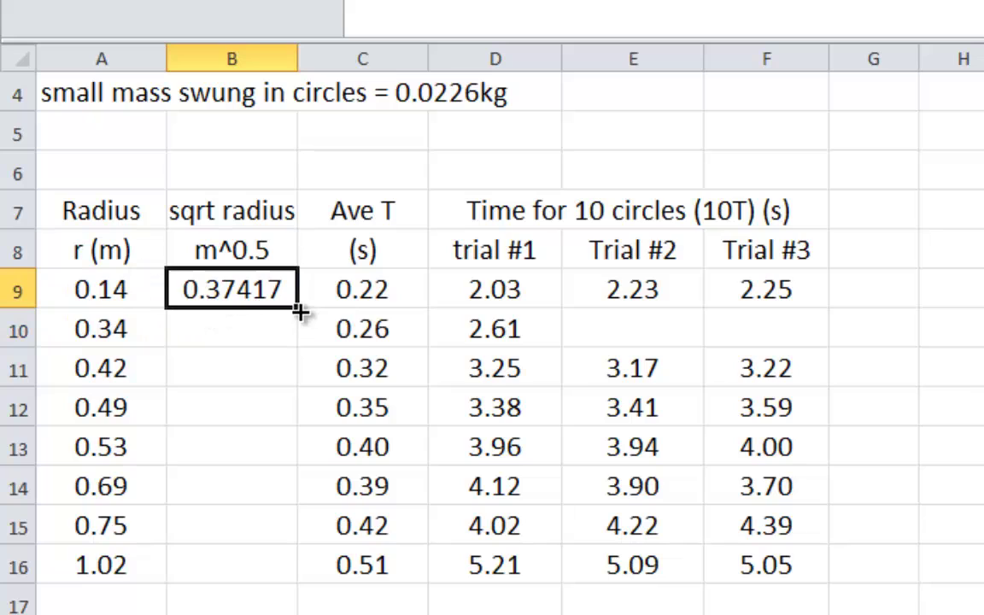
drag(300, 308, 285, 589)
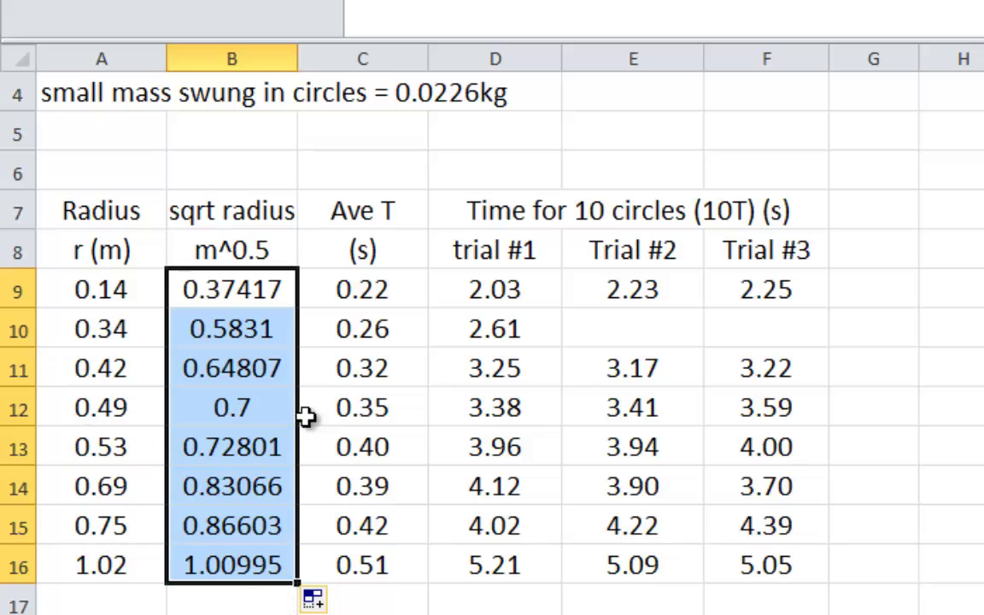
Format the sqrt radius values in column B as Number with 2 decimal places.
right_click(249, 521)
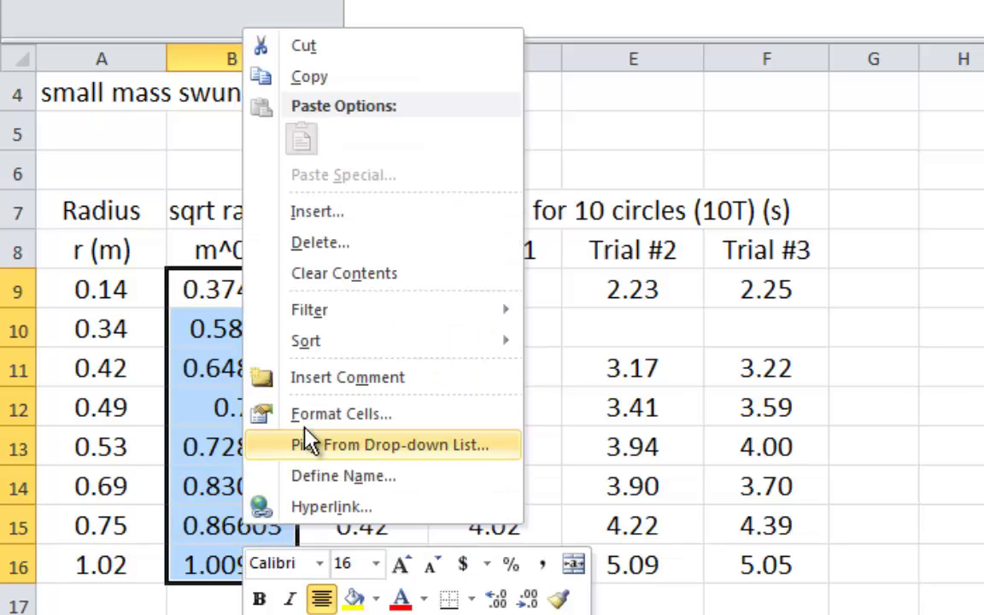
click(329, 415)
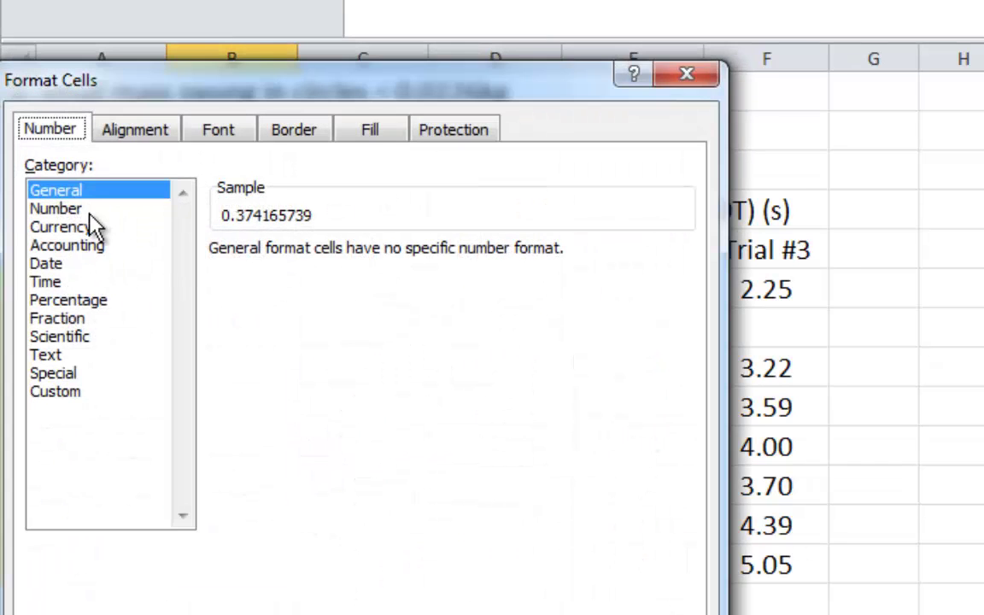
click(88, 213)
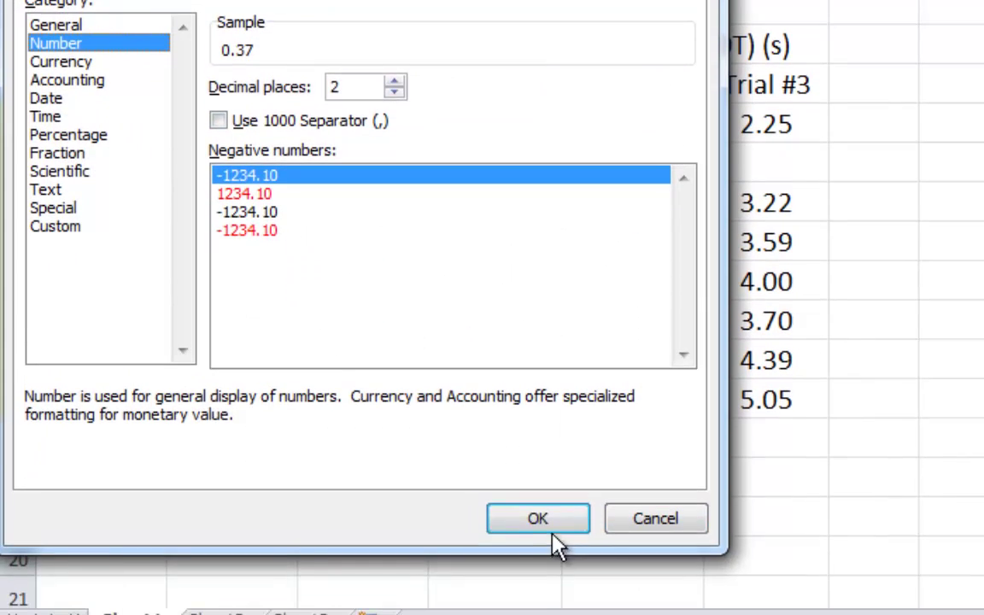
click(538, 515)
click(267, 467)
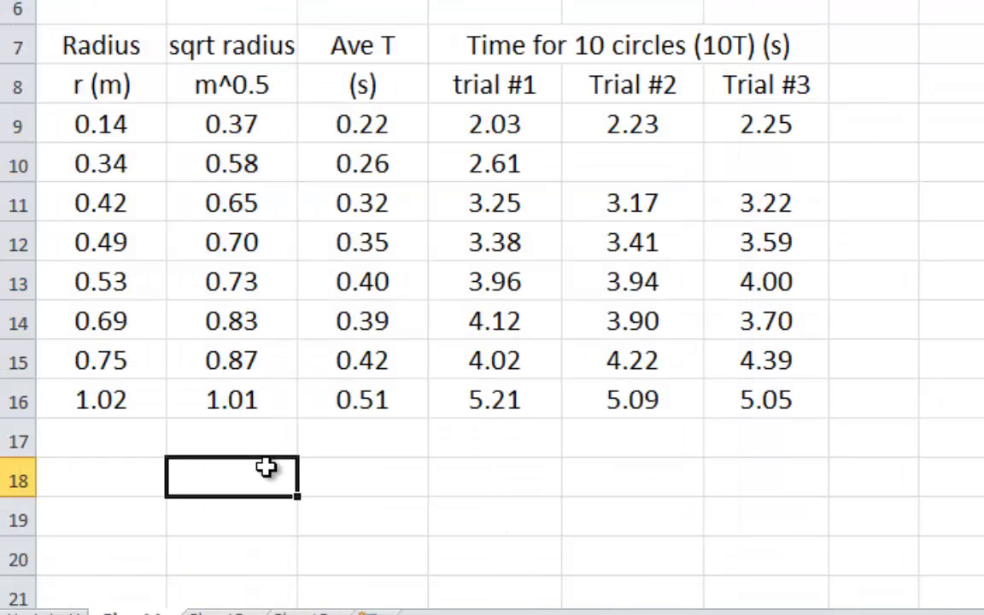
drag(248, 125, 354, 411)
Give the sqrt radius and Ave T values in B9:C16 a yellow fill.
click(355, 413)
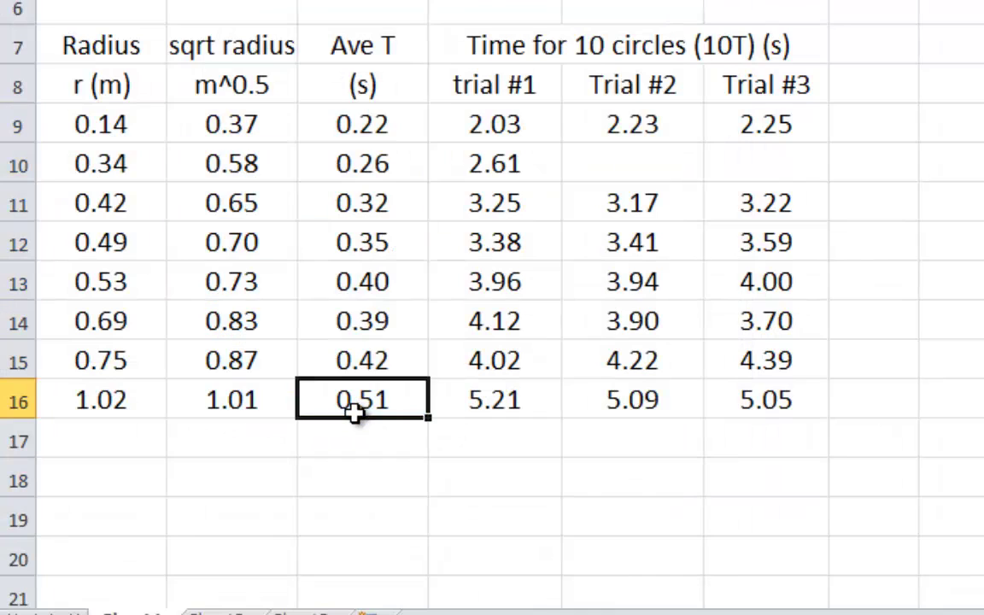
drag(205, 122, 332, 389)
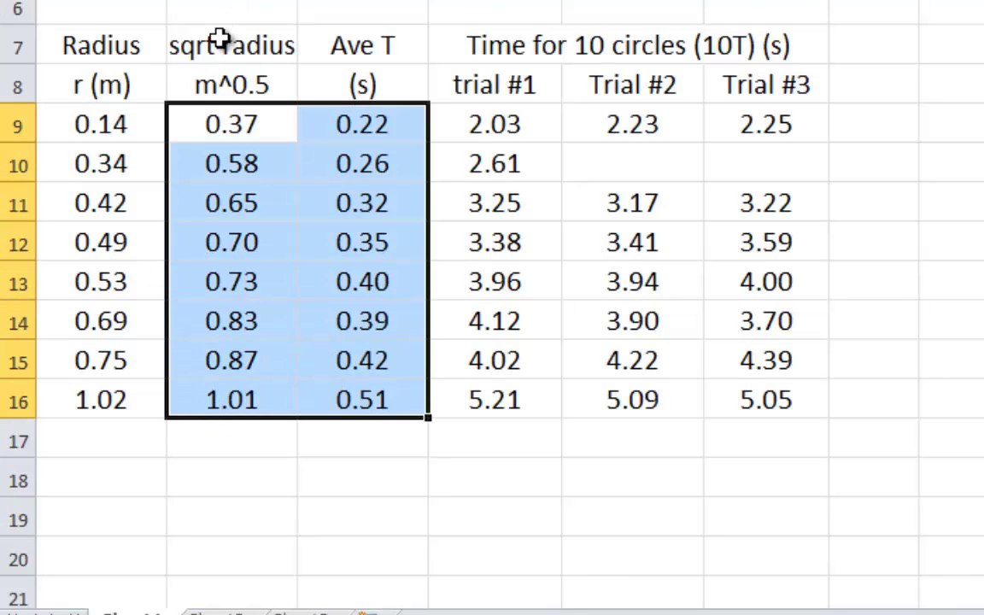
click(231, 0)
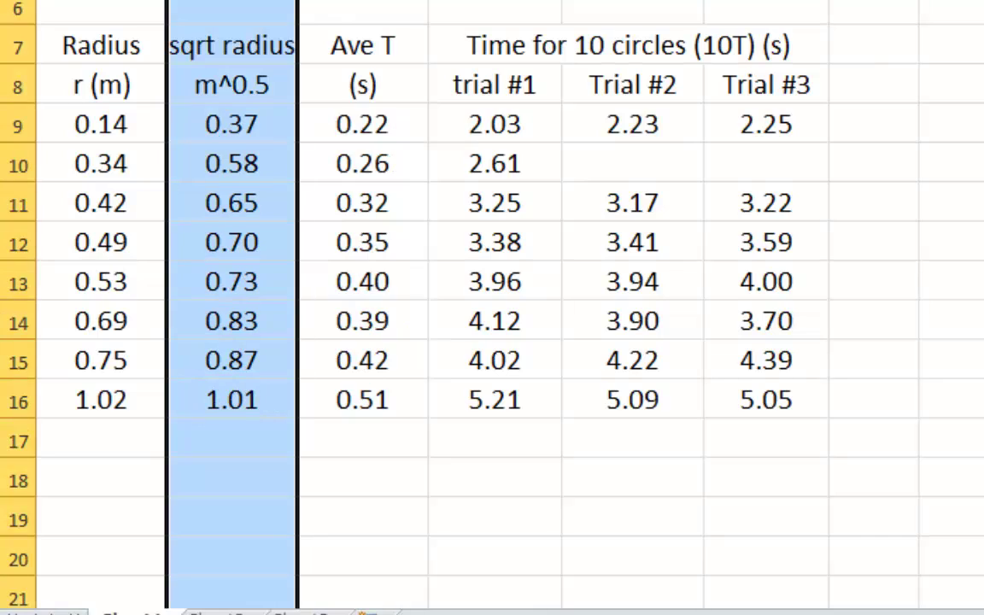
click(356, 45)
click(364, 1)
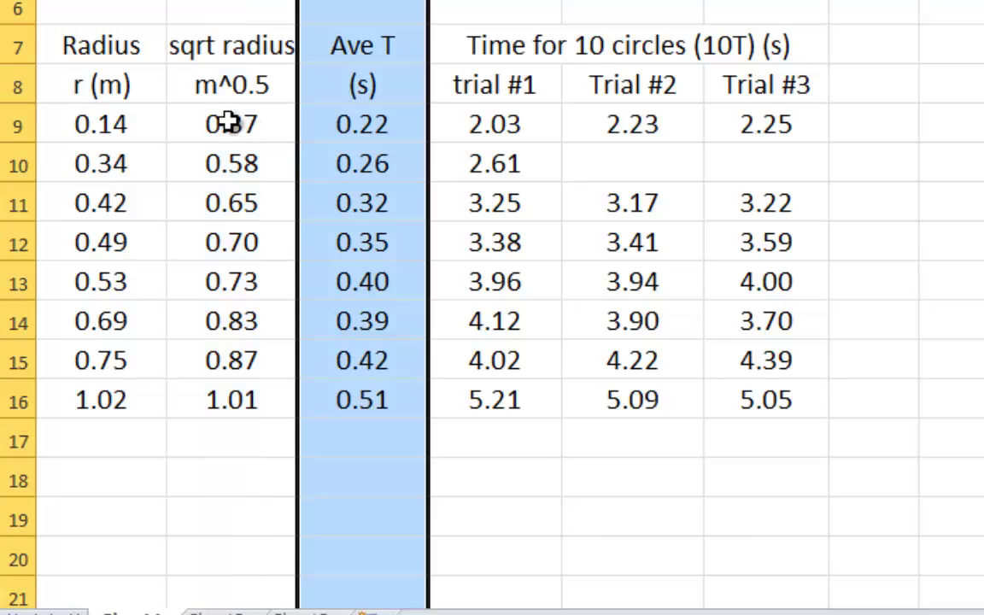
drag(248, 126, 340, 396)
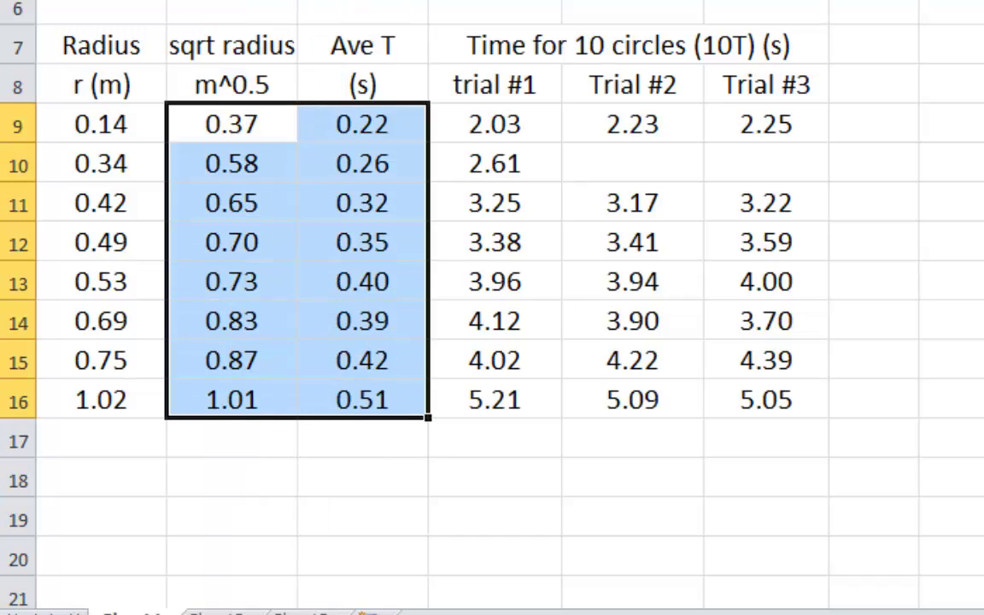
click(232, 1)
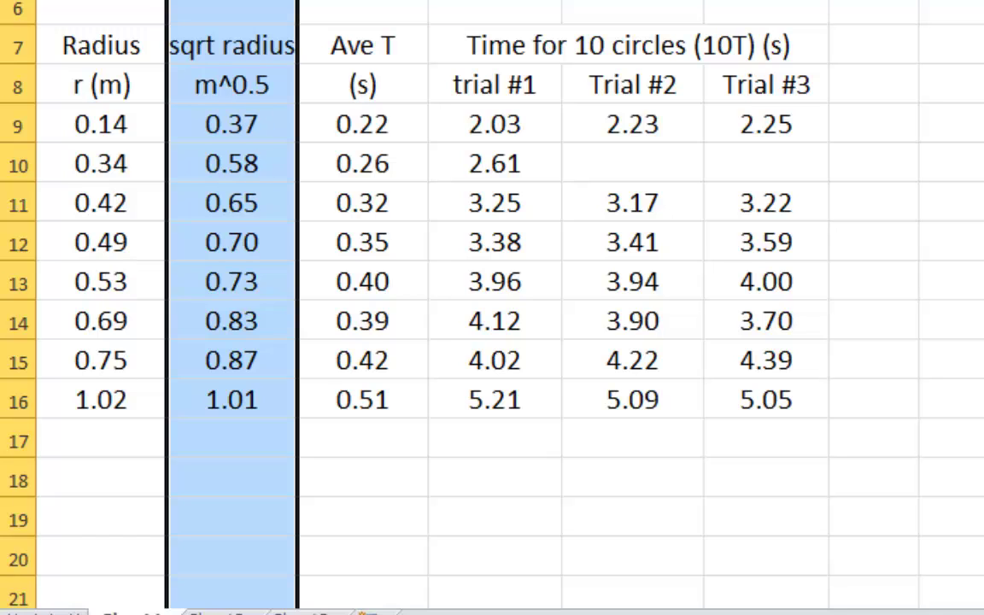
click(363, 0)
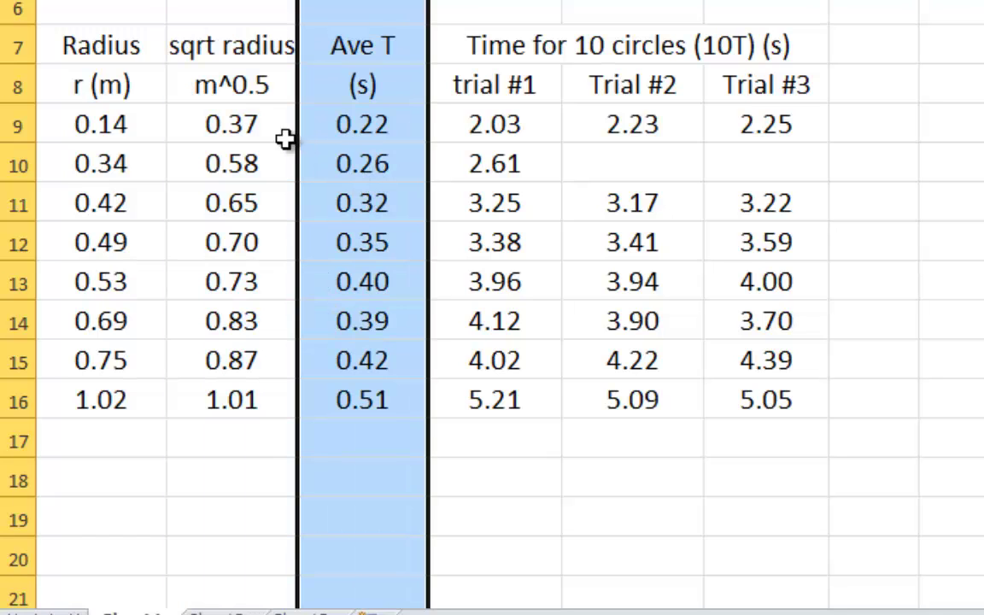
drag(242, 126, 327, 374)
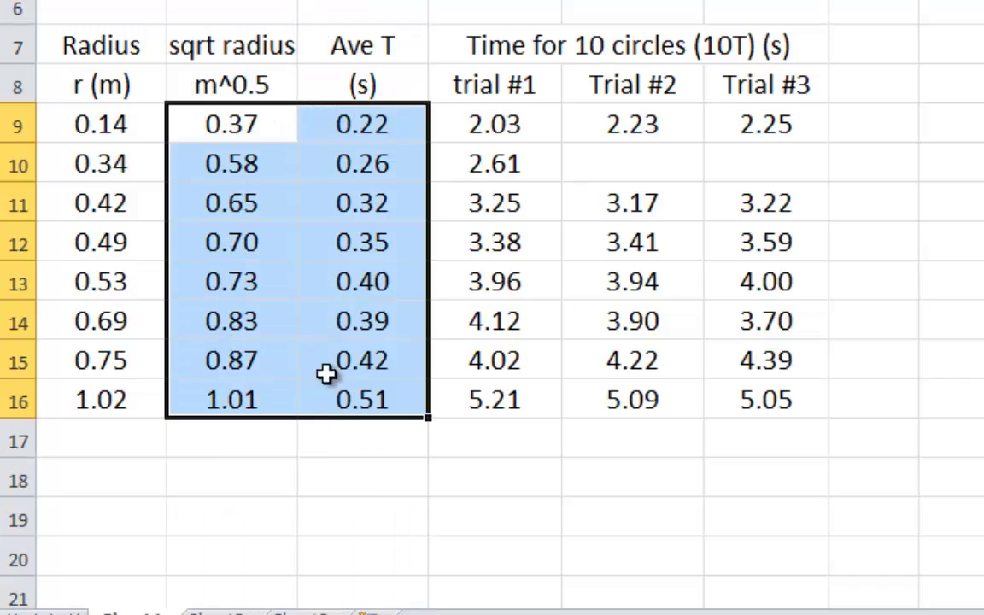
click(327, 0)
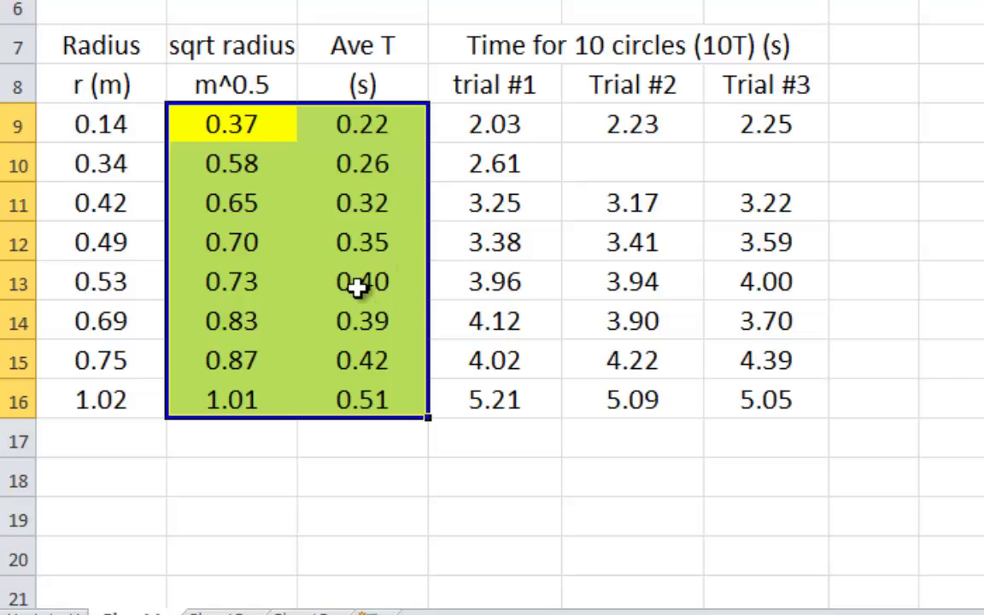
Reselect B9:C16 and bring up the Insert options for charting.
click(237, 167)
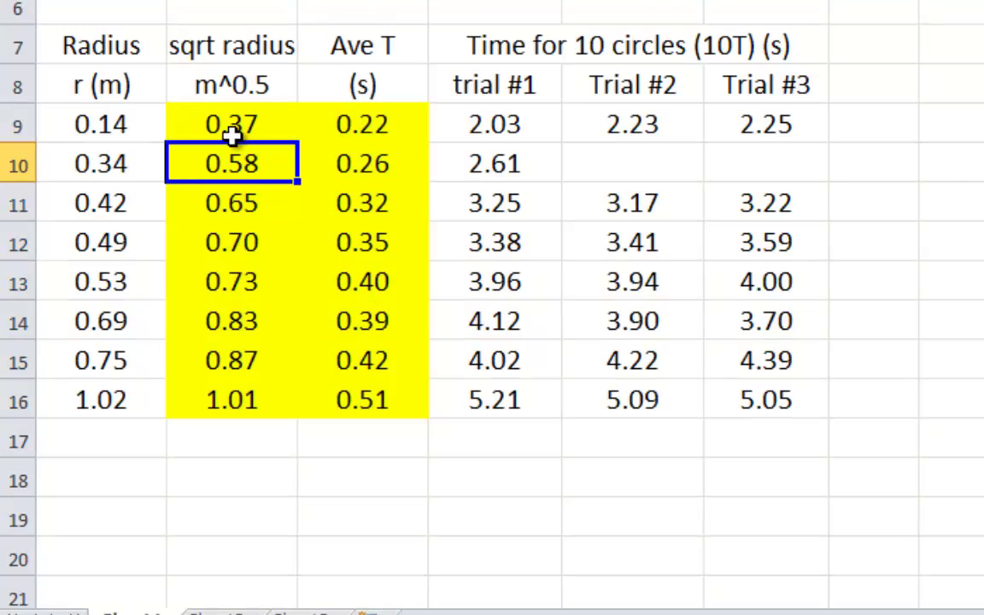
drag(233, 130, 334, 411)
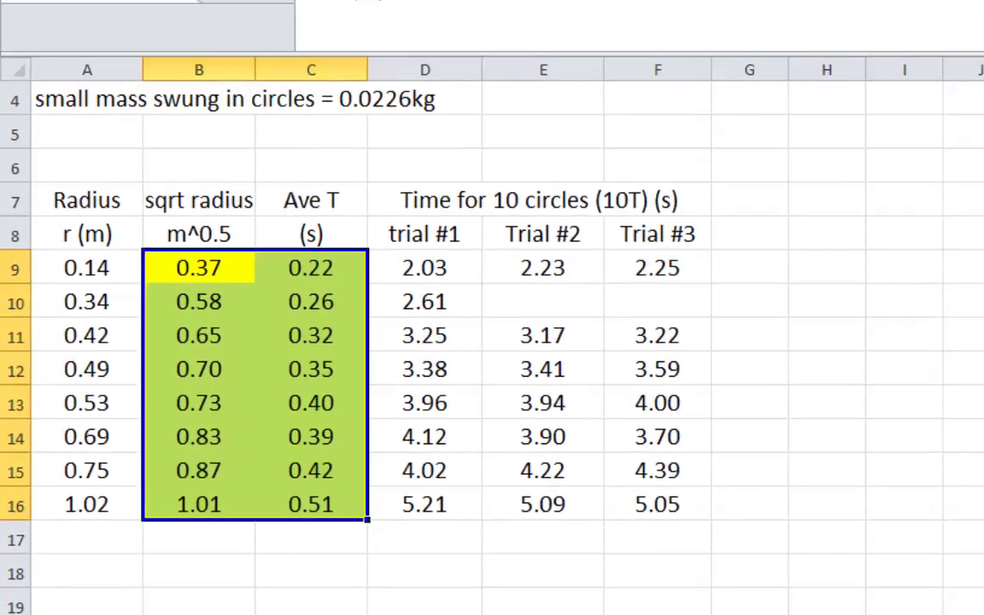
click(150, 18)
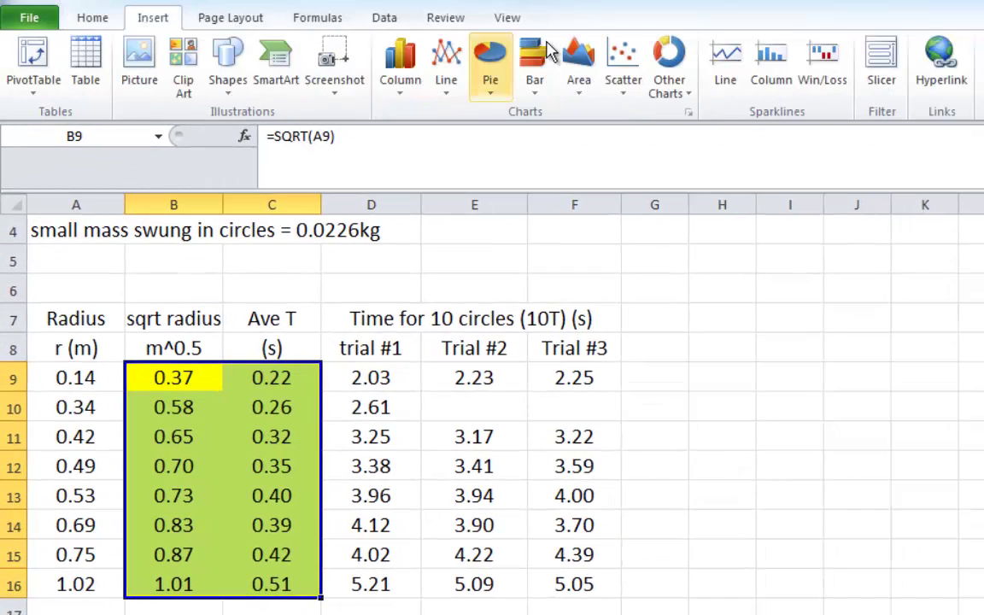
Insert a markers-only scatter chart of B9:C16, then enlarge and reposition it.
click(623, 68)
click(631, 154)
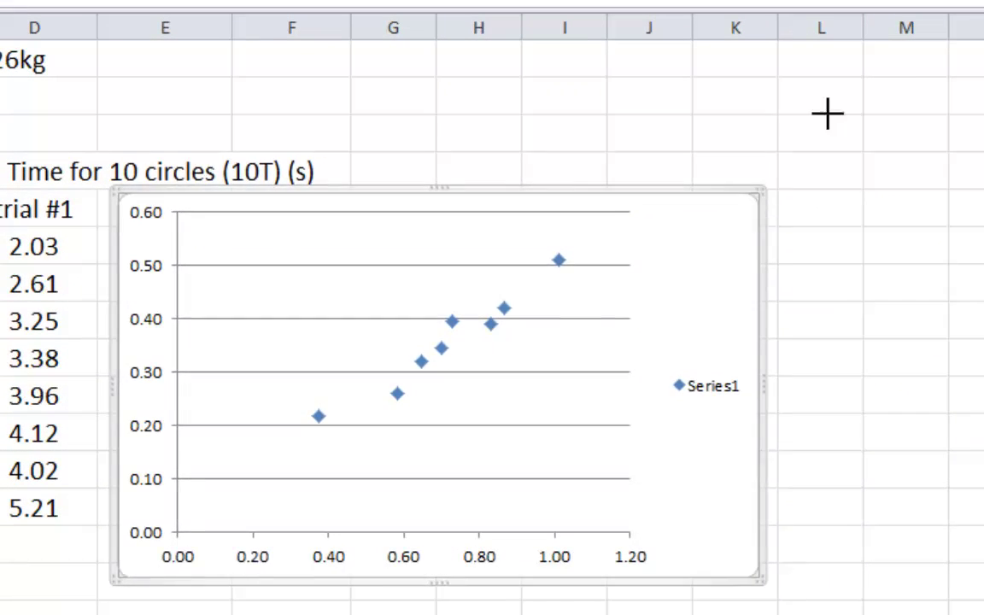
drag(762, 192, 950, 51)
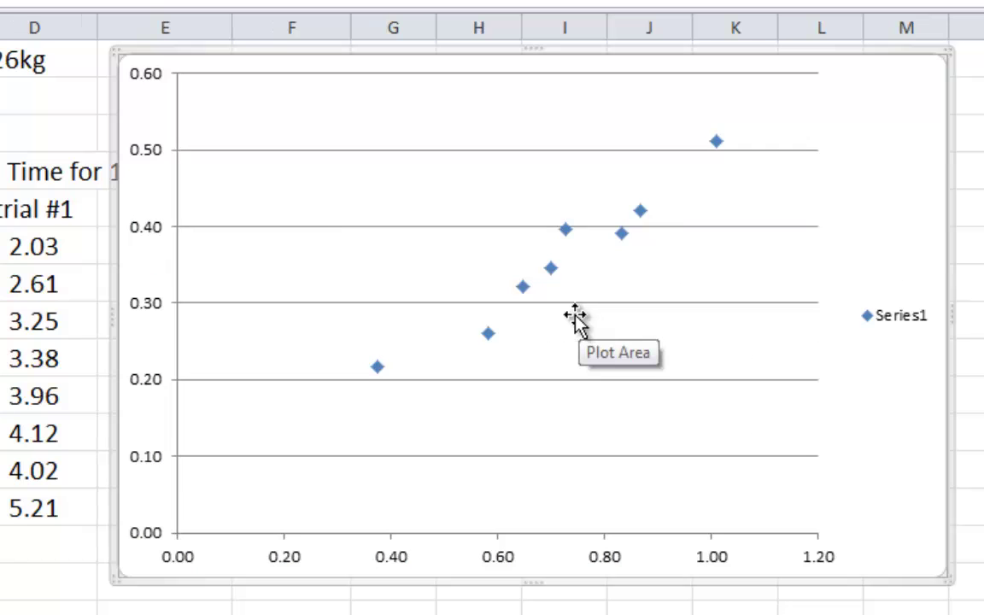
drag(178, 64, 258, 135)
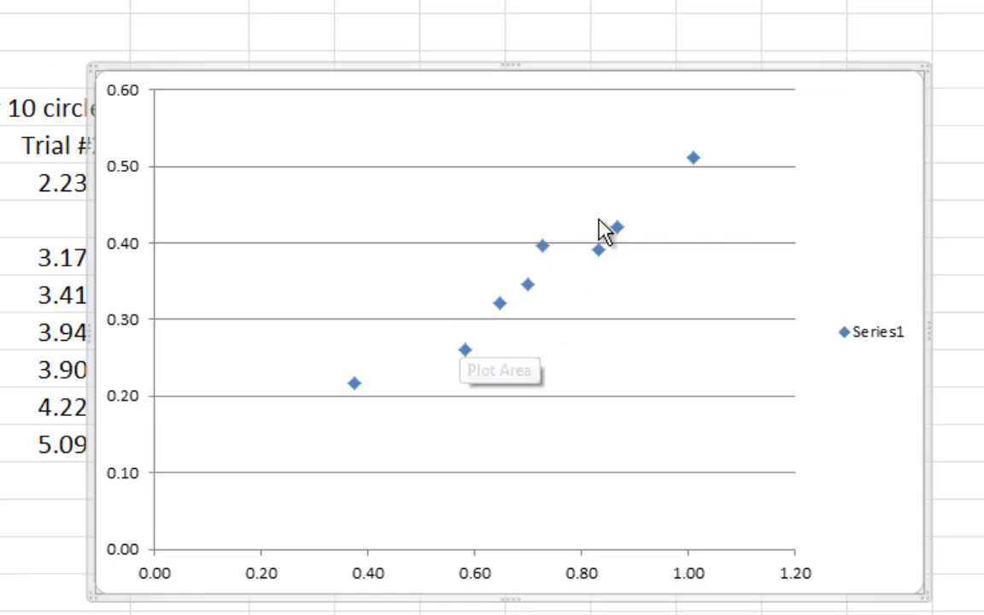
click(863, 342)
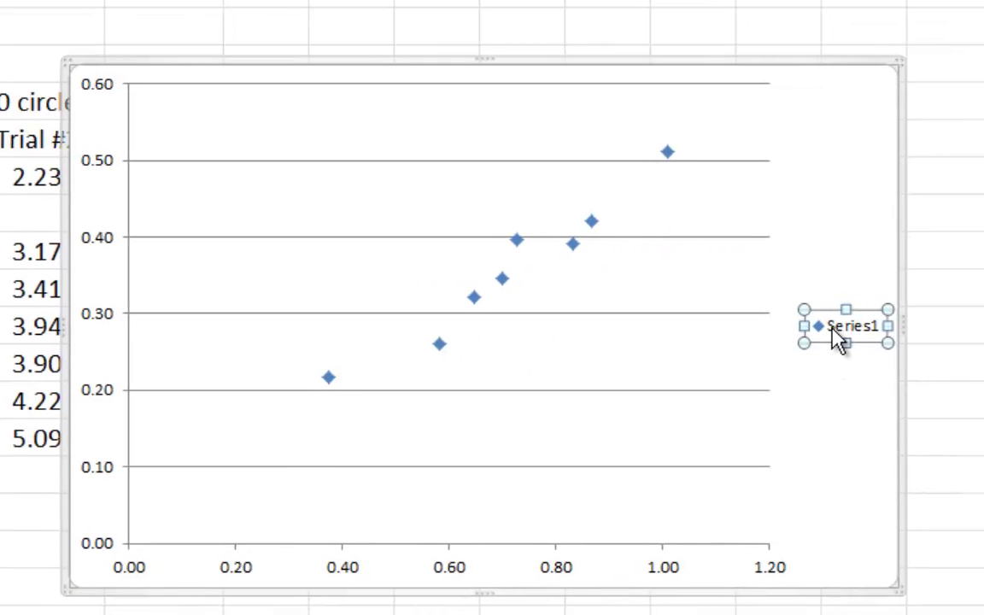
Delete the Series1 legend and add minor primary horizontal and vertical gridlines.
right_click(862, 342)
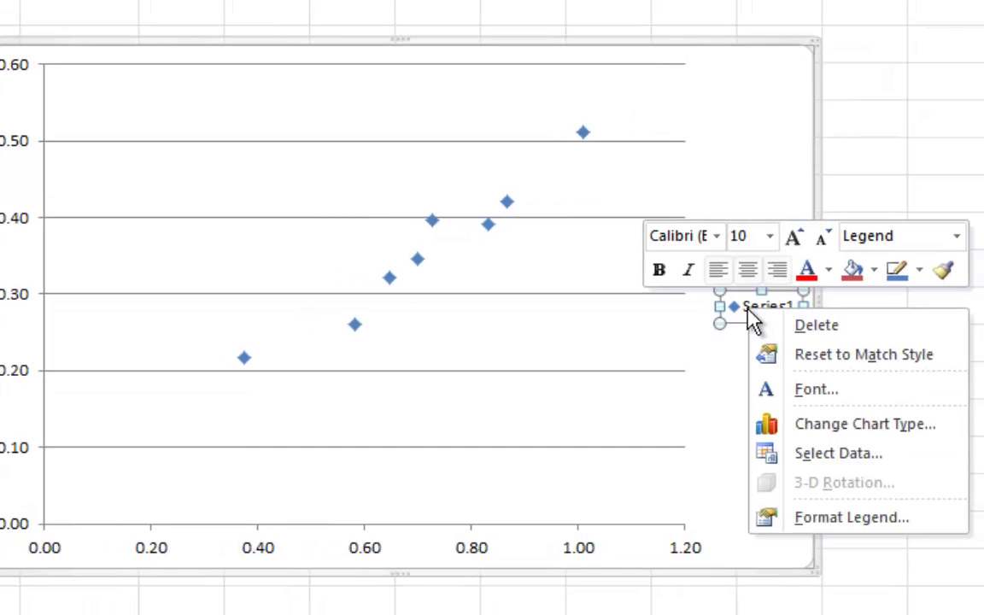
click(805, 329)
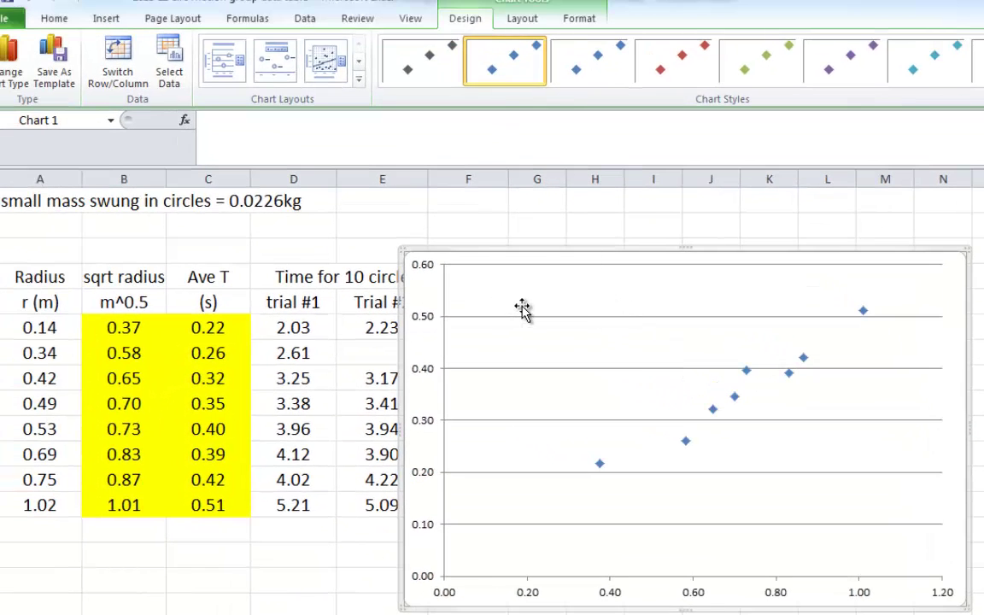
click(518, 20)
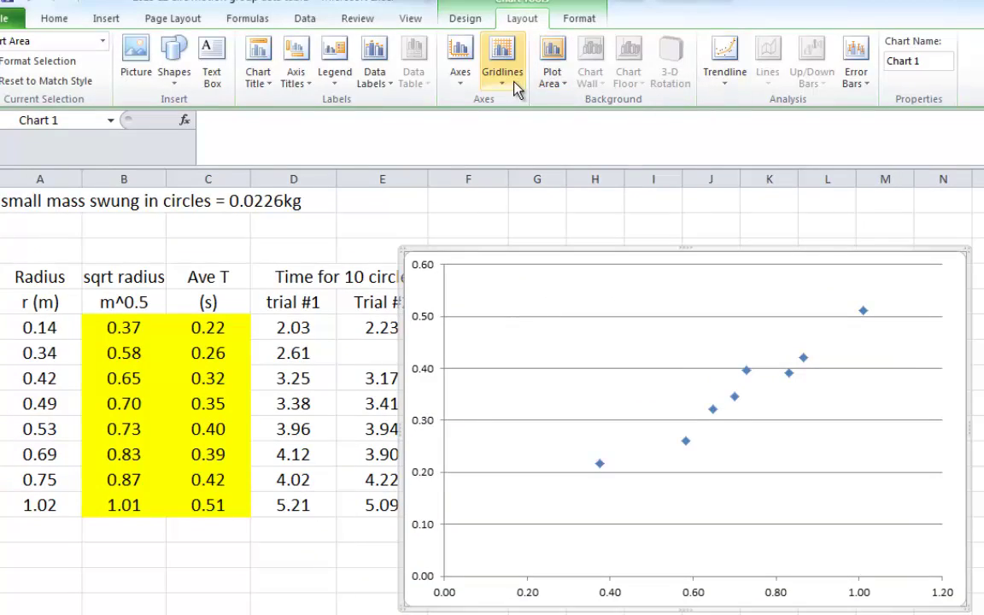
click(513, 86)
mouse_move(549, 112)
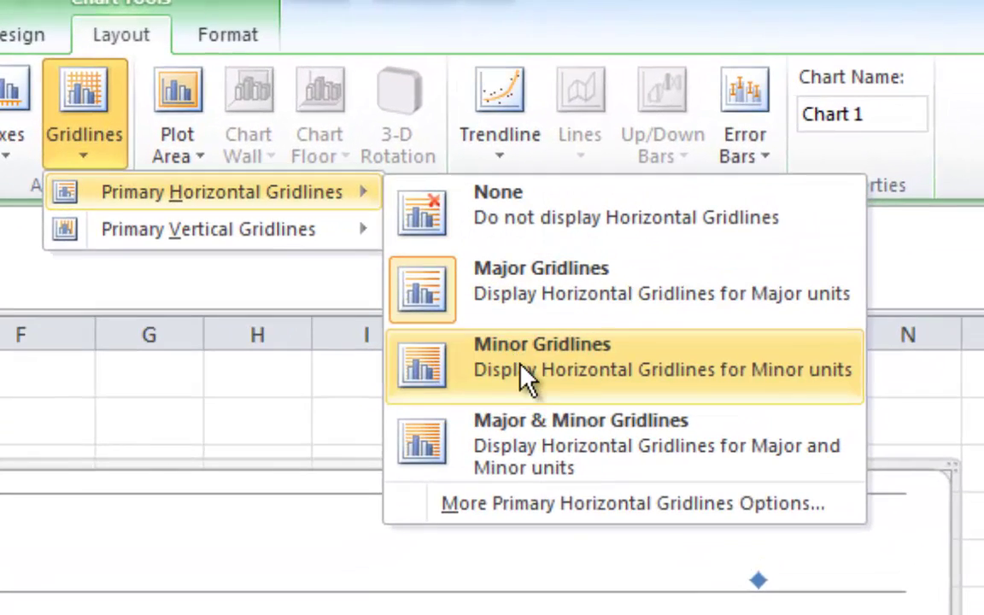
click(670, 251)
click(83, 143)
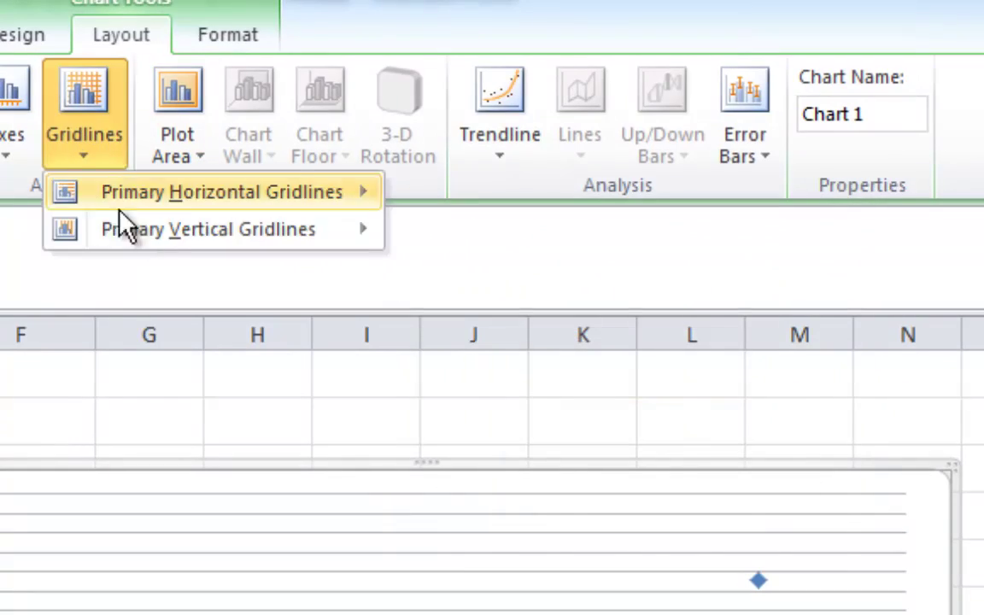
mouse_move(235, 231)
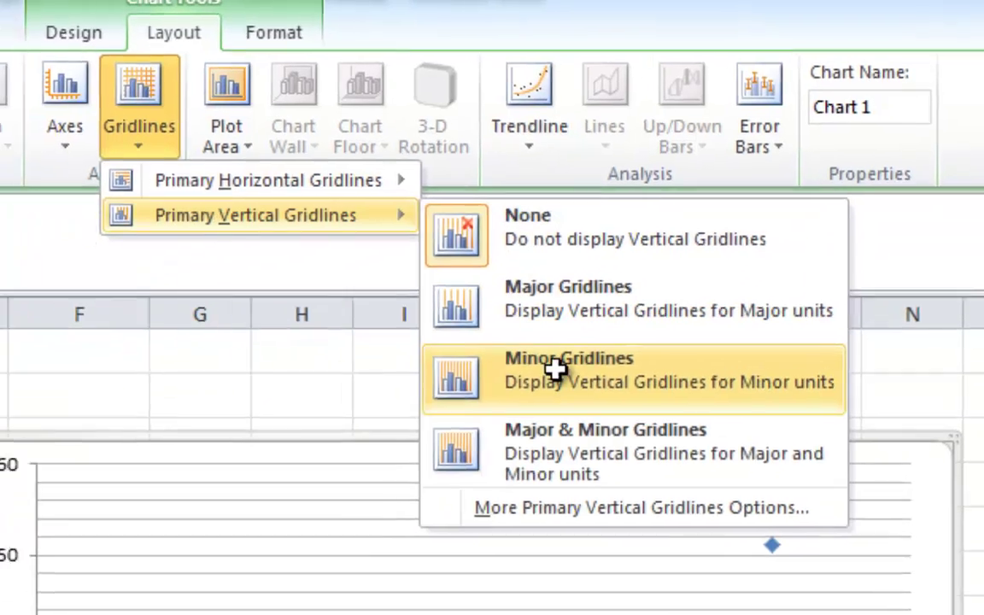
click(535, 399)
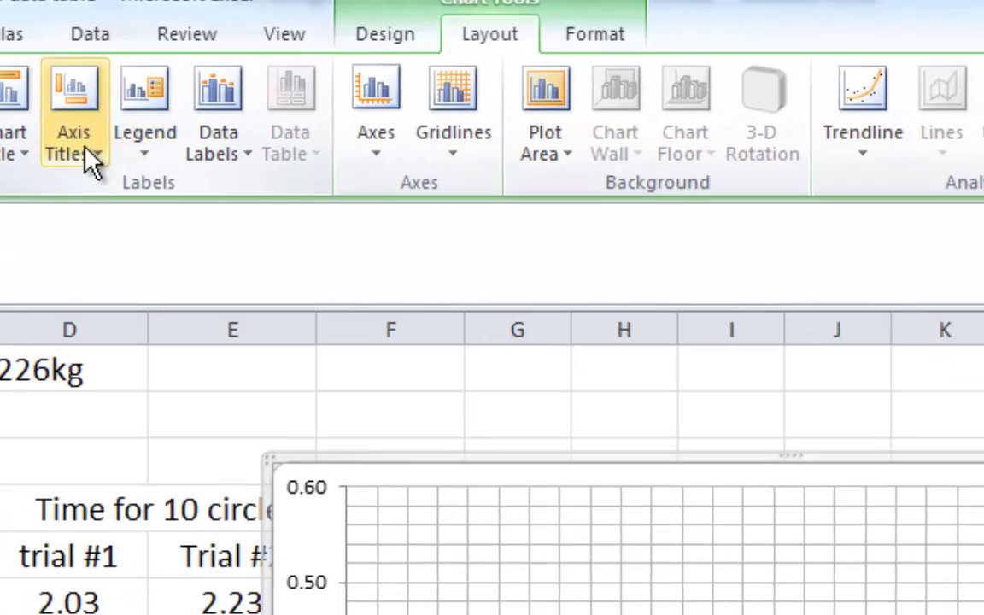
Add a horizontal axis title below the axis reading 'Square-root of radius (m^0.5)'.
click(208, 114)
mouse_move(154, 190)
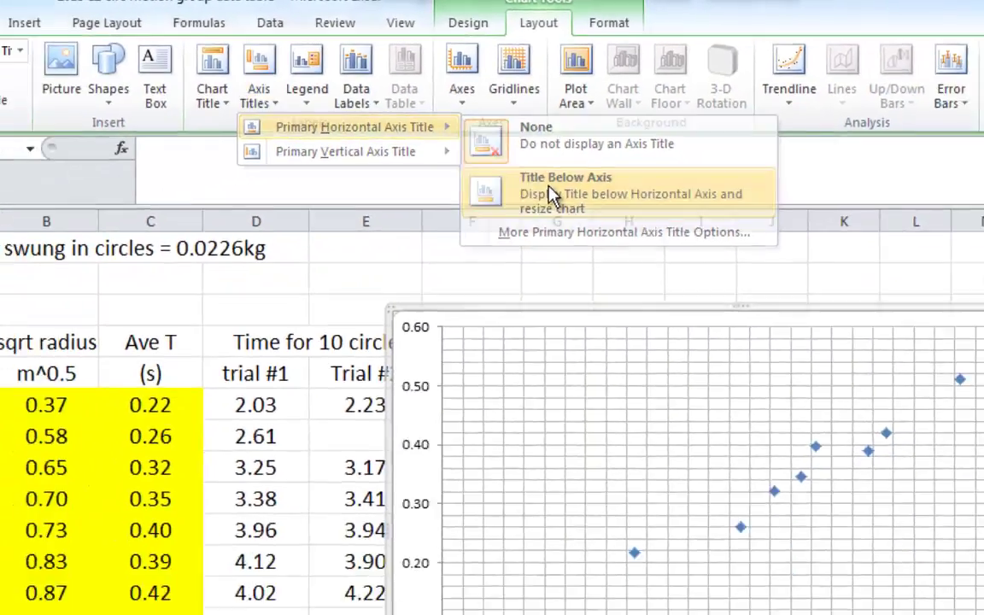
click(513, 270)
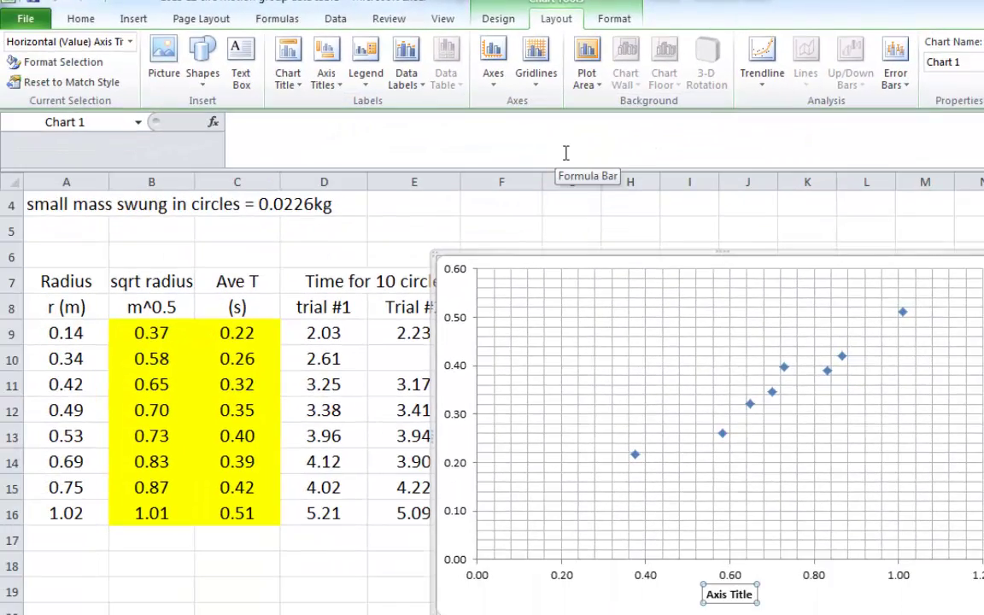
click(566, 152)
text(Squar)
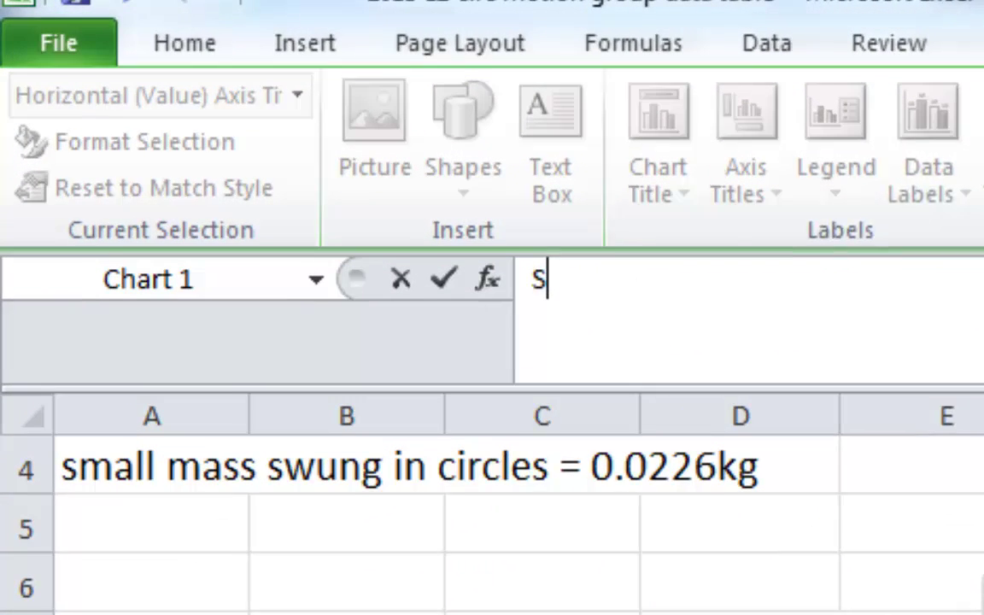
text(e-)
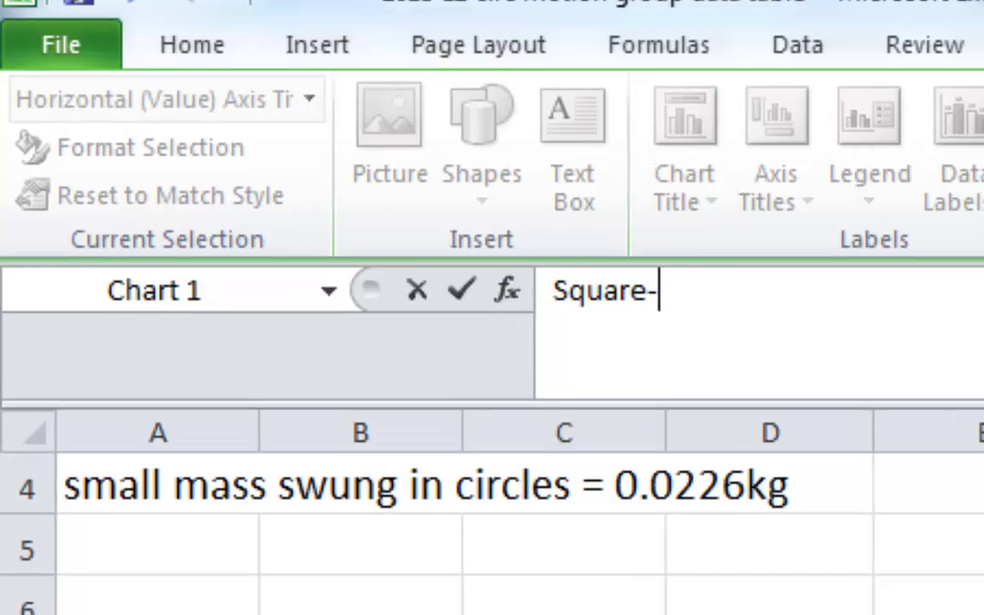
text(root of rea)
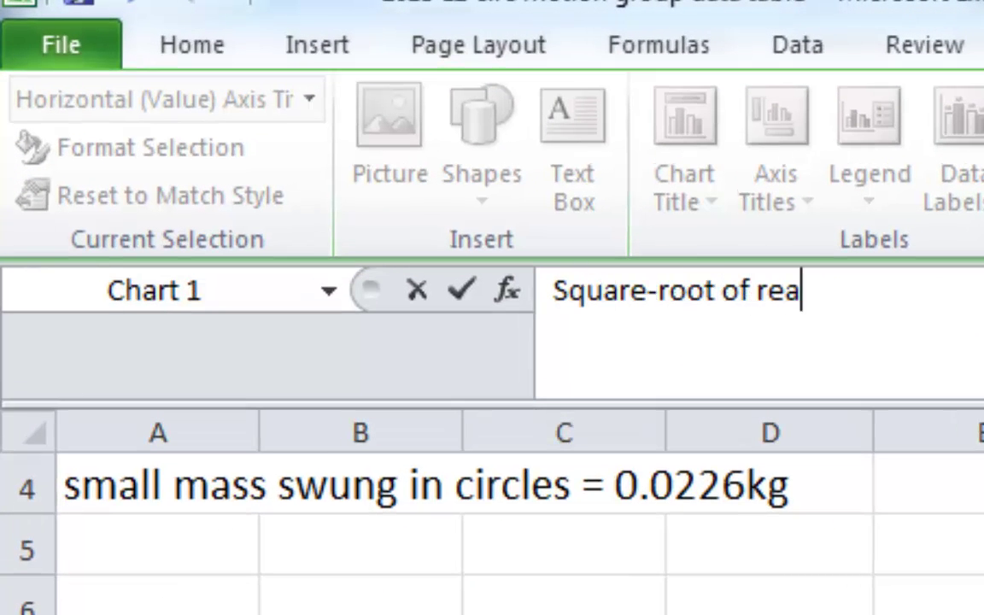
key(BackSpace)
key(BackSpace)
text(adius )
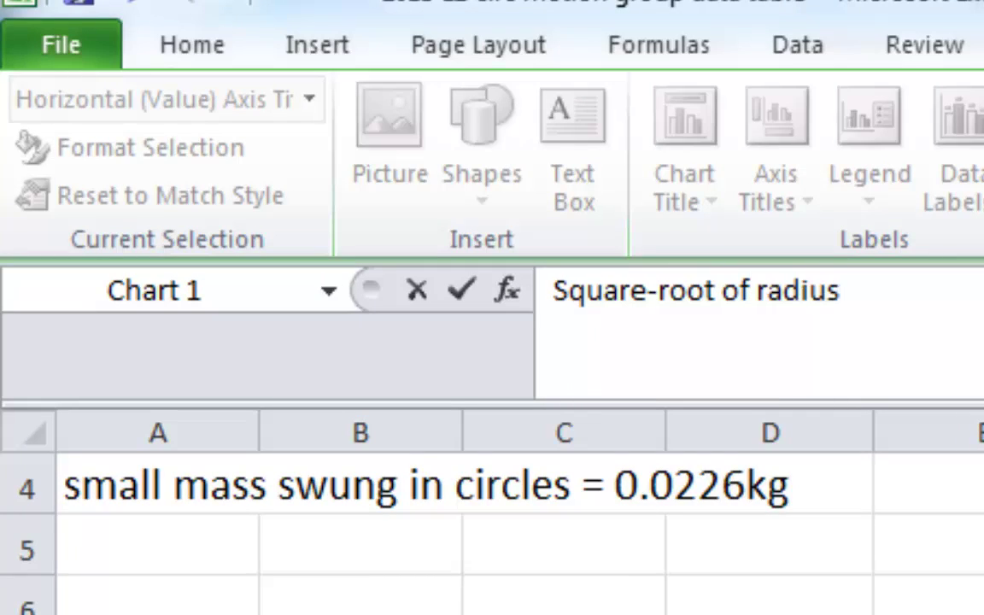
text((m^0.5))
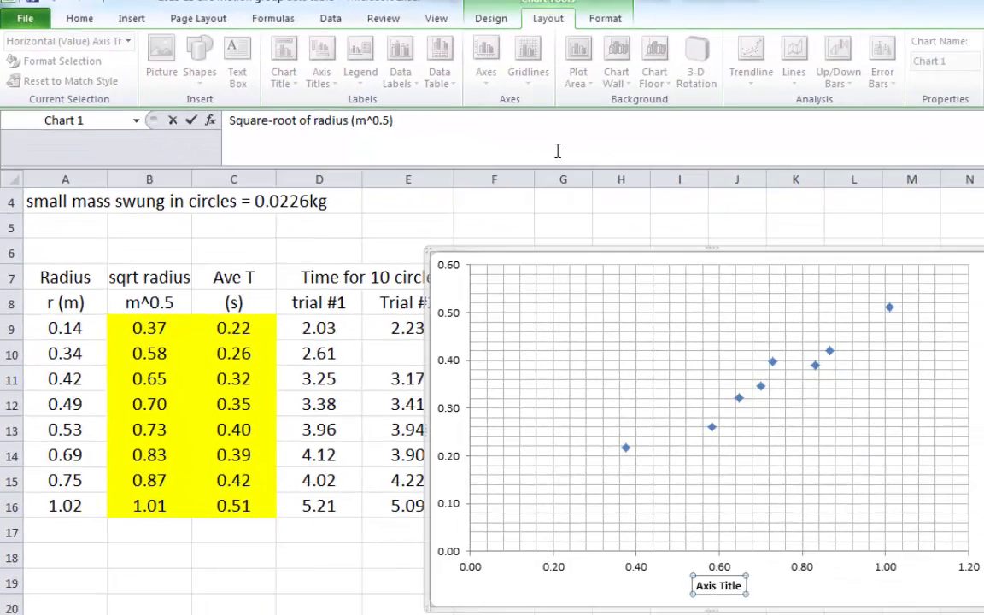
key(Return)
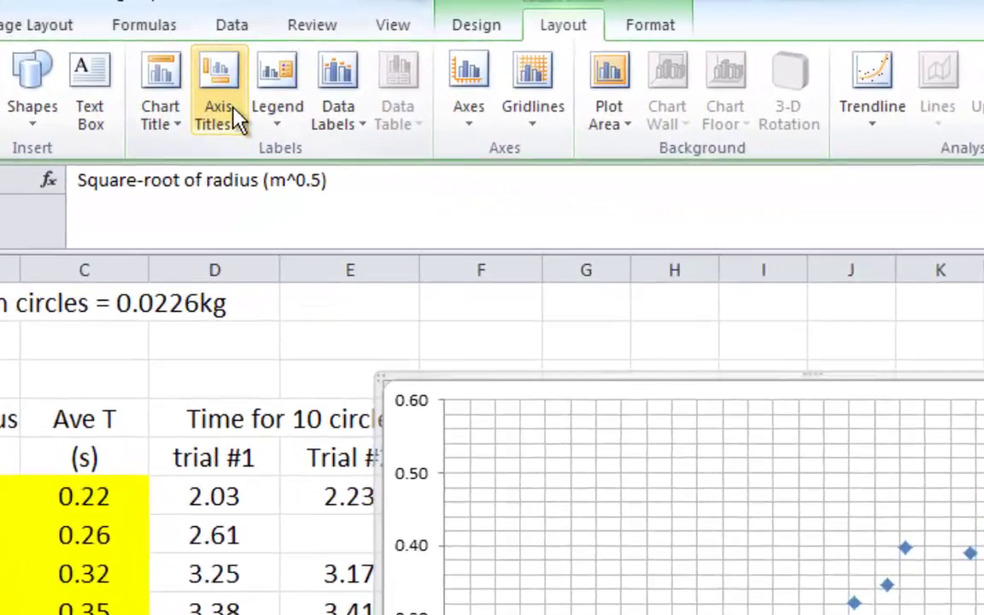
Add a rotated vertical axis title reading 'Average Period (s)'.
click(322, 66)
mouse_move(488, 132)
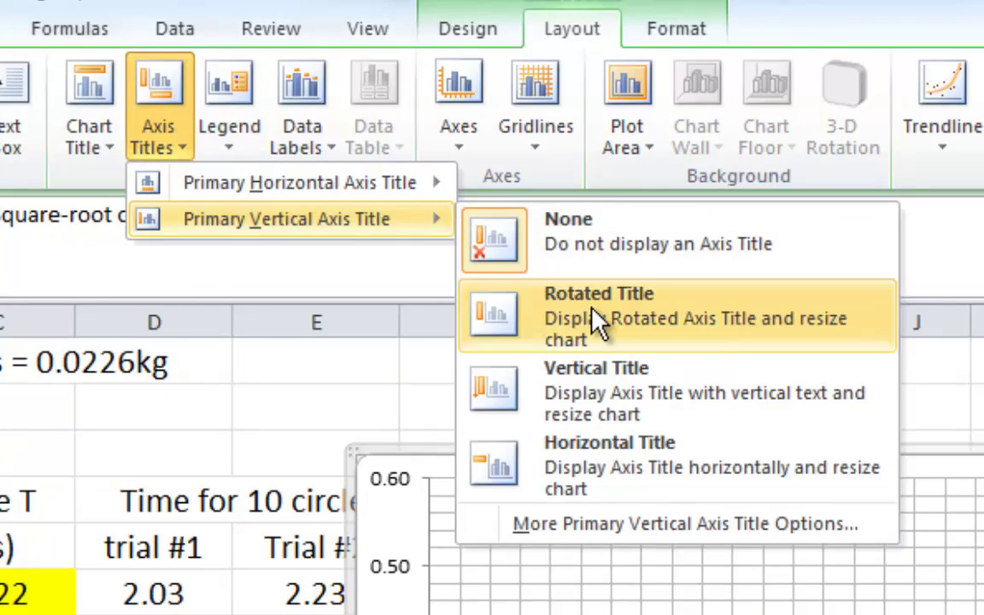
click(589, 334)
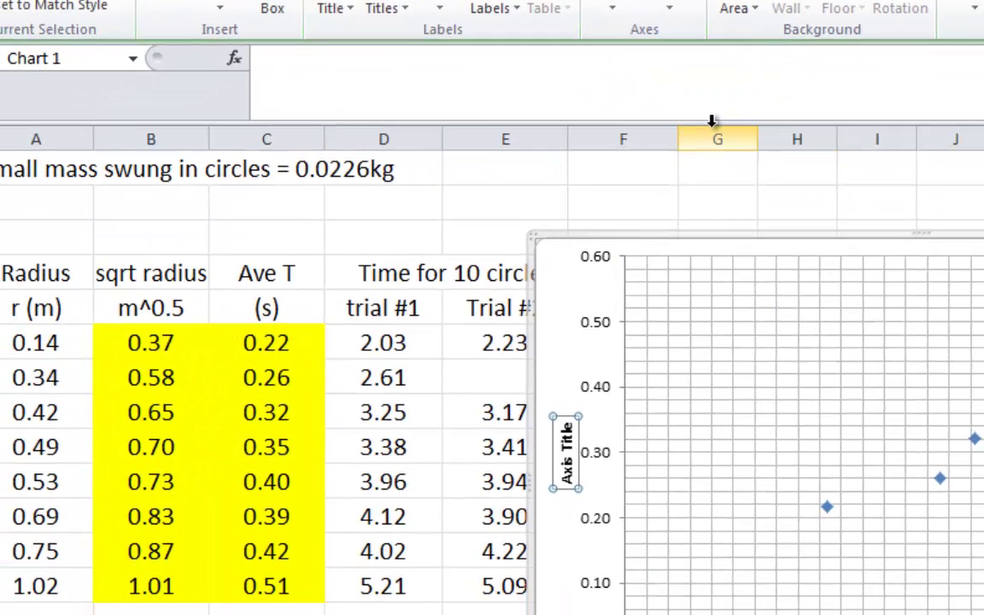
text(Average Period (s)
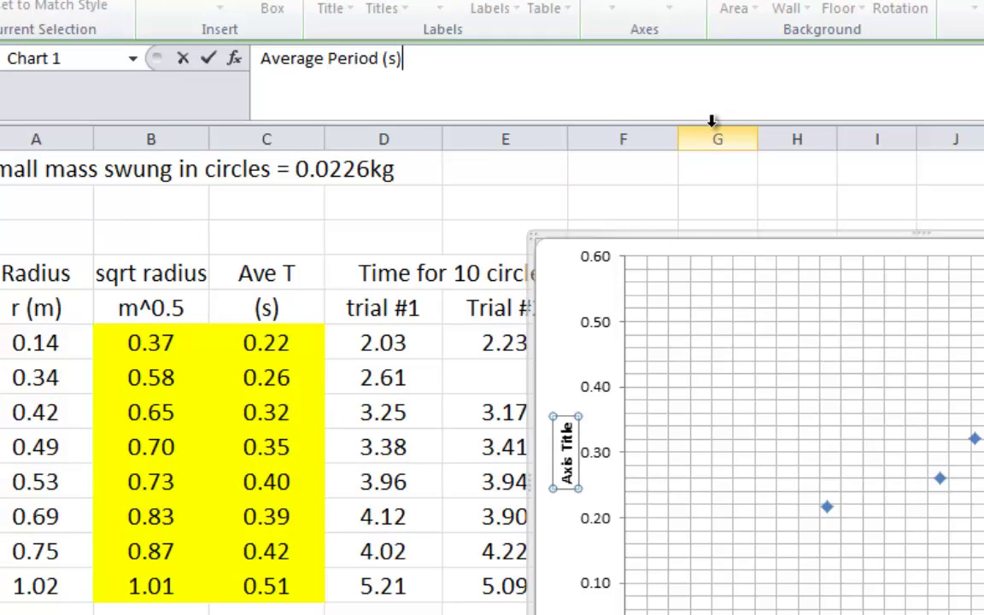
key(Return)
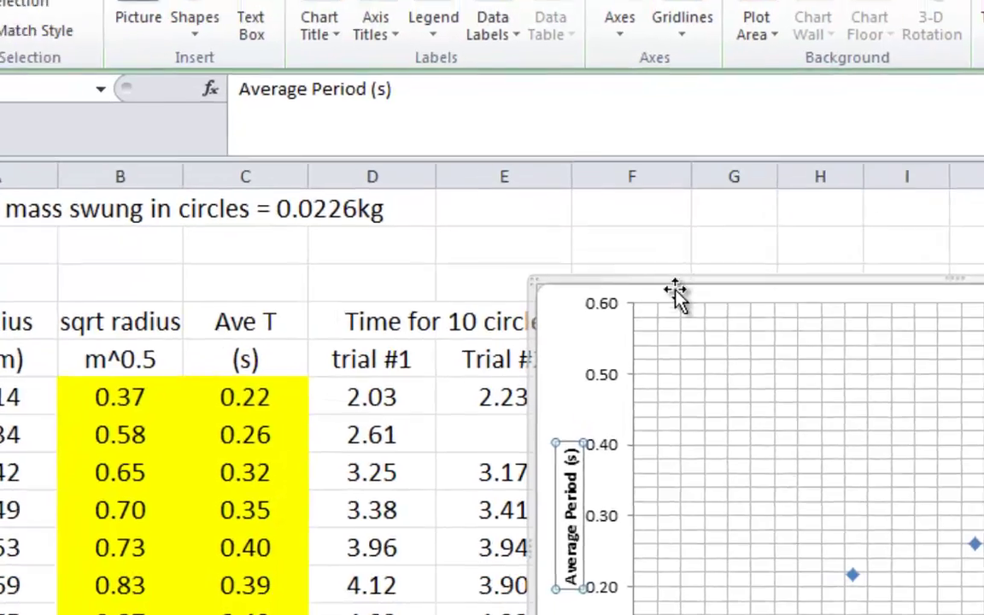
Add a chart title above the chart: 'Average Period of bung in circles vs Square-root of Radius'.
click(264, 111)
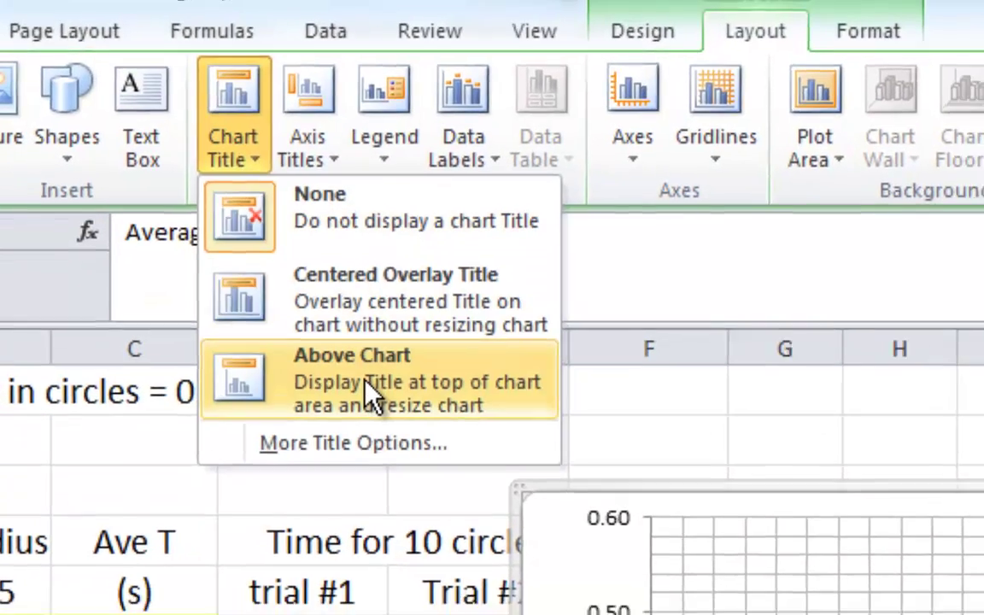
click(376, 397)
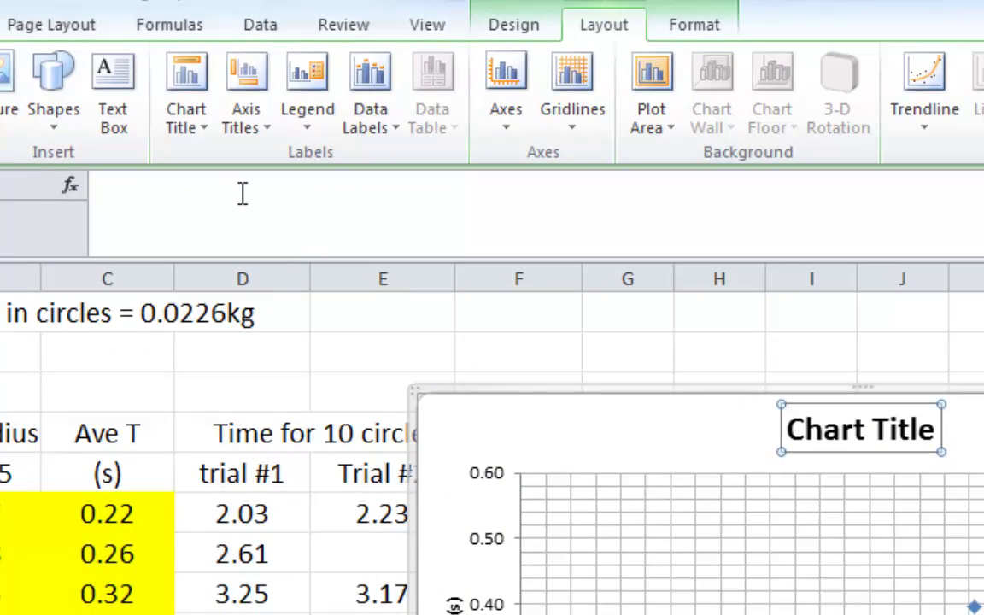
click(243, 194)
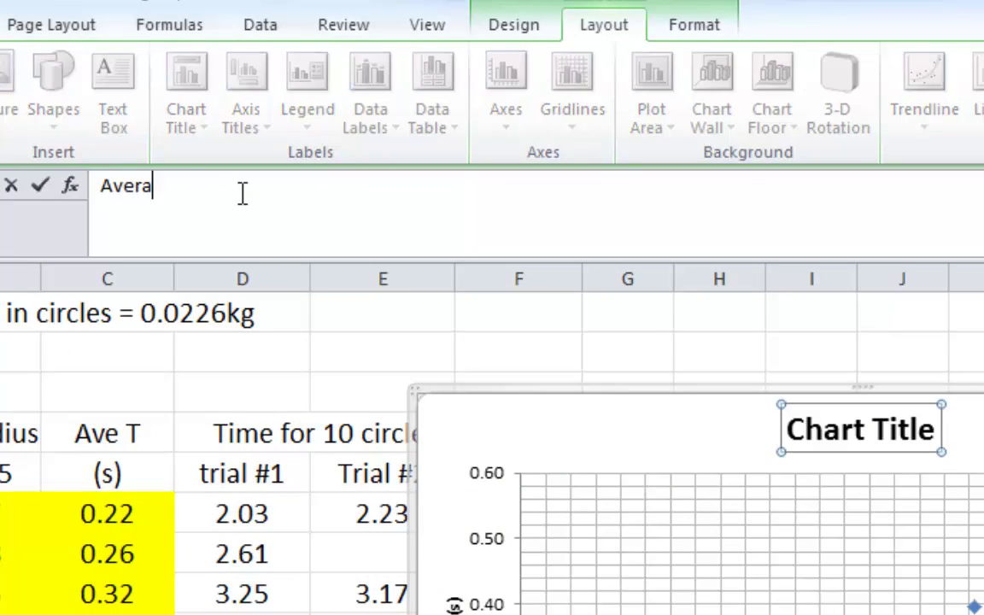
text(Average Period of bung in circles vs S)
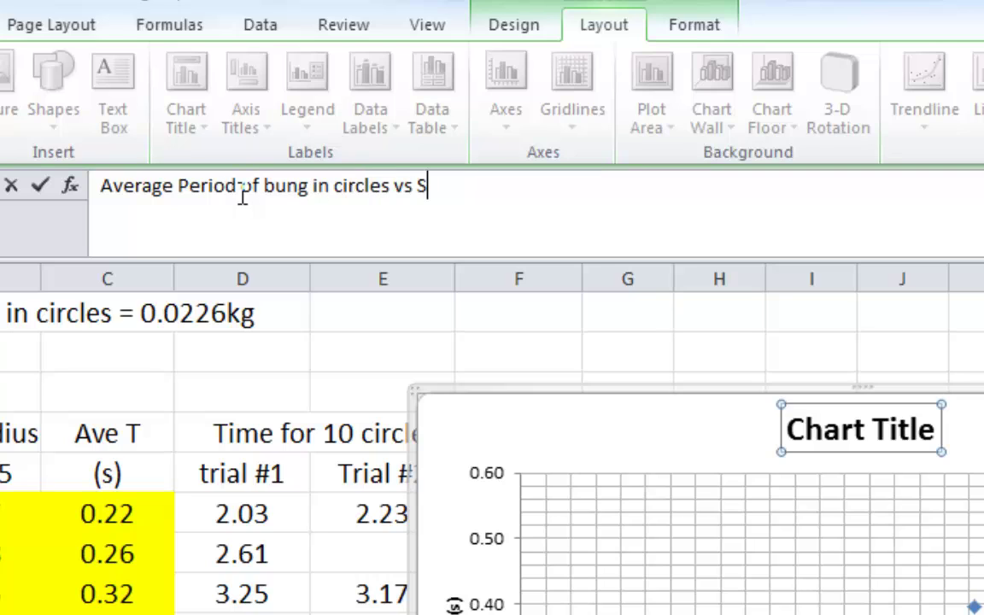
text(are-root of Radius)
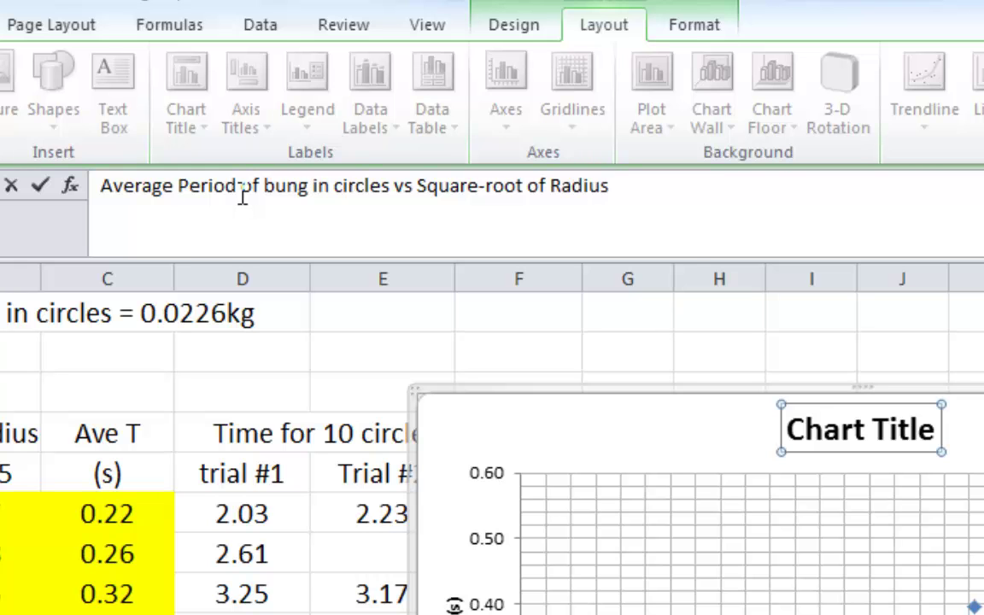
key(Return)
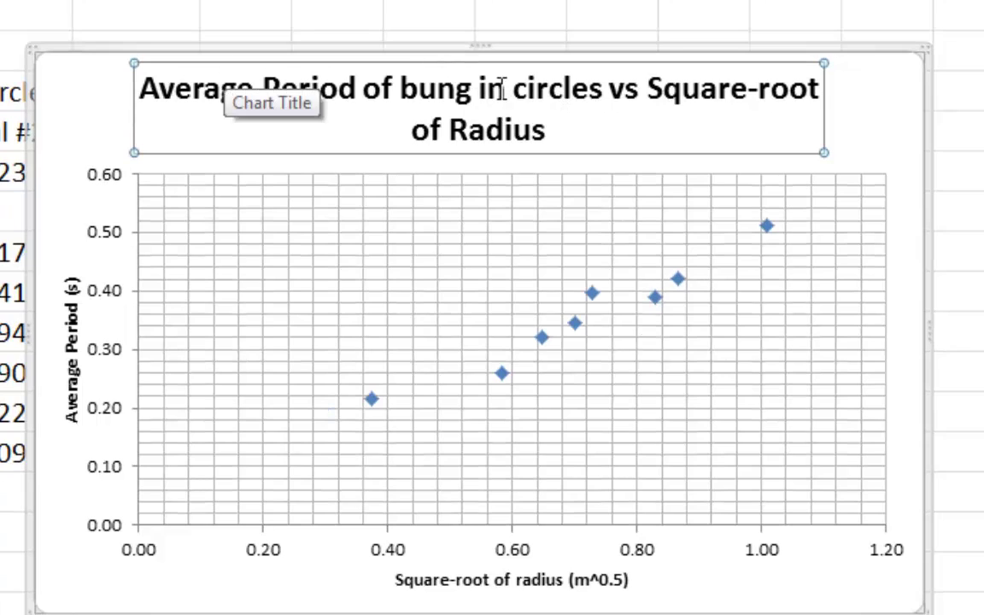
Break the chart title onto a second line before 'Square-root'.
click(609, 89)
click(646, 90)
key(Return)
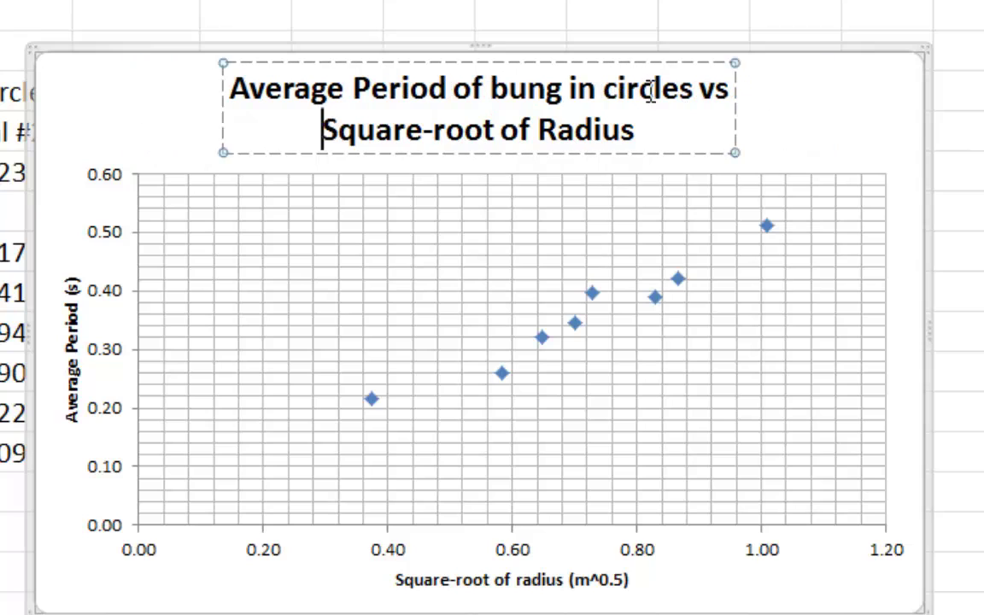
click(773, 94)
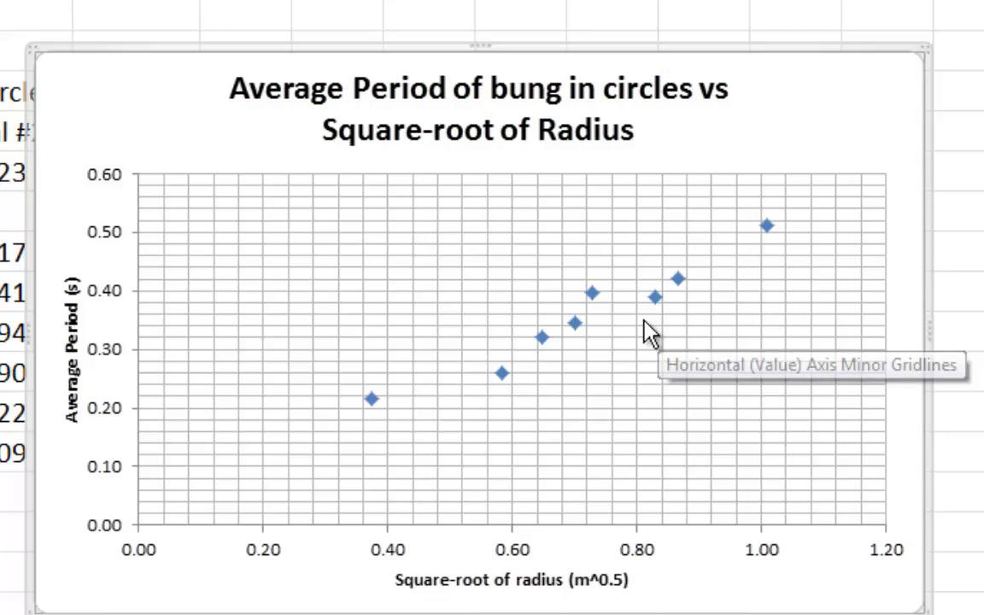
Add a linear trendline to the data series with its equation displayed on the chart.
click(574, 323)
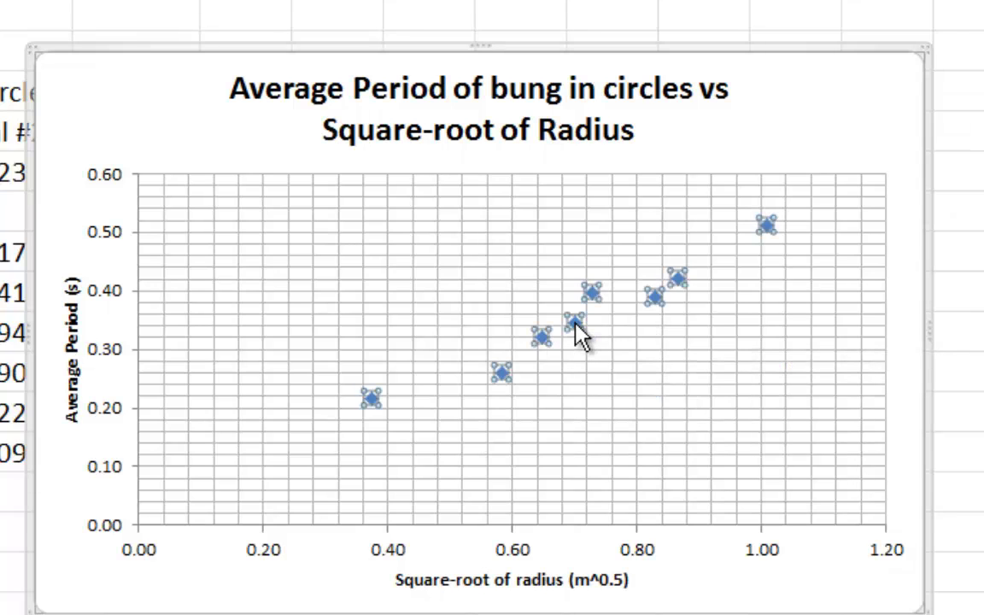
right_click(582, 330)
click(653, 540)
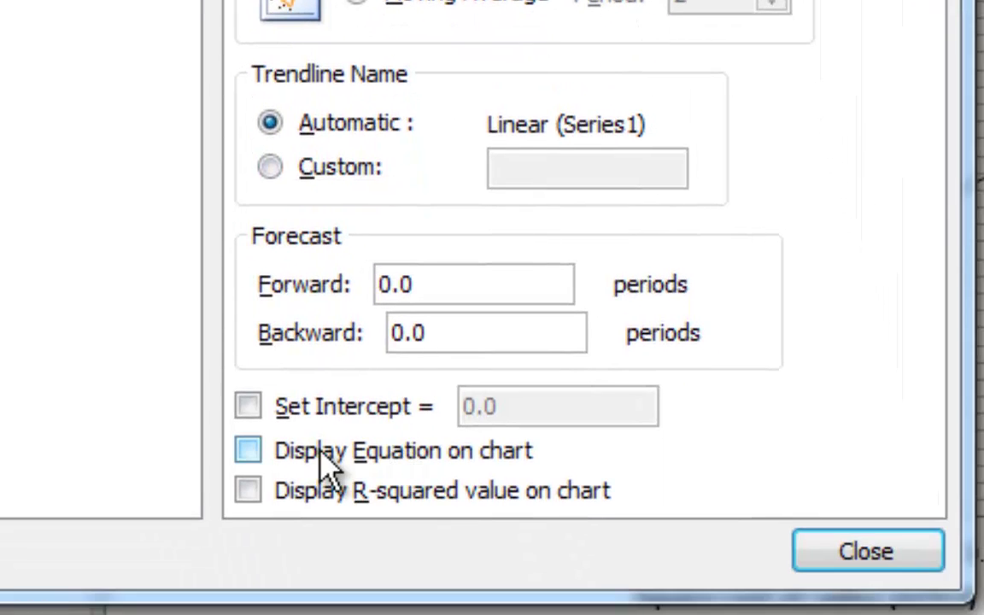
click(285, 453)
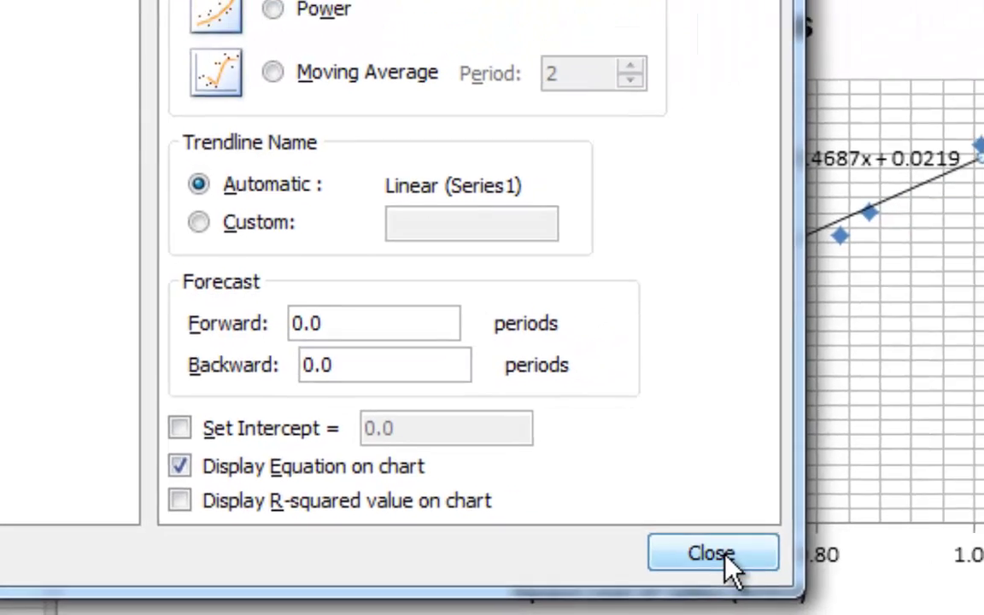
click(718, 554)
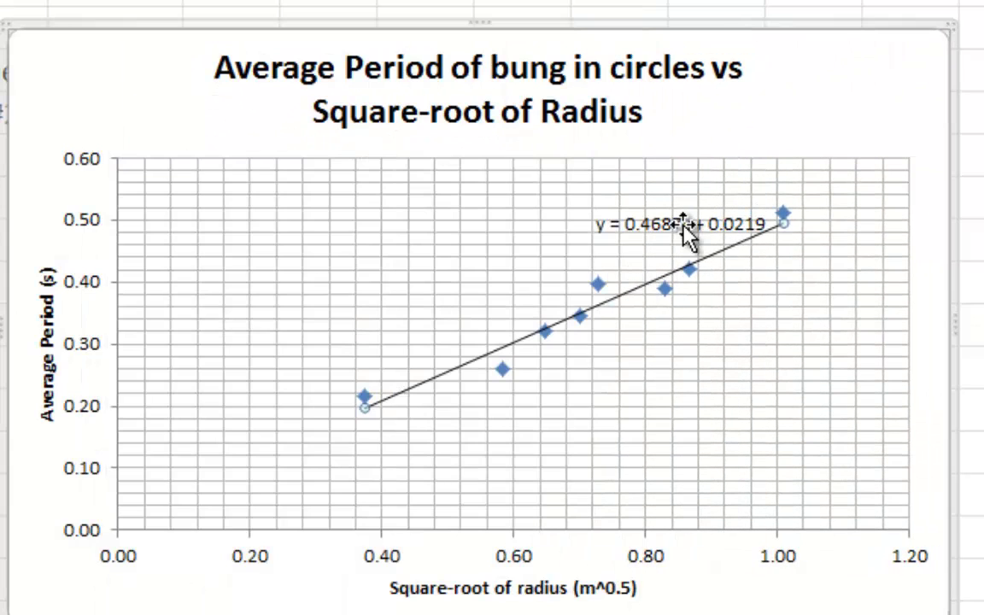
Move the trendline equation to the chart's upper right and enlarge it to 16 pt.
click(811, 161)
drag(672, 204, 796, 97)
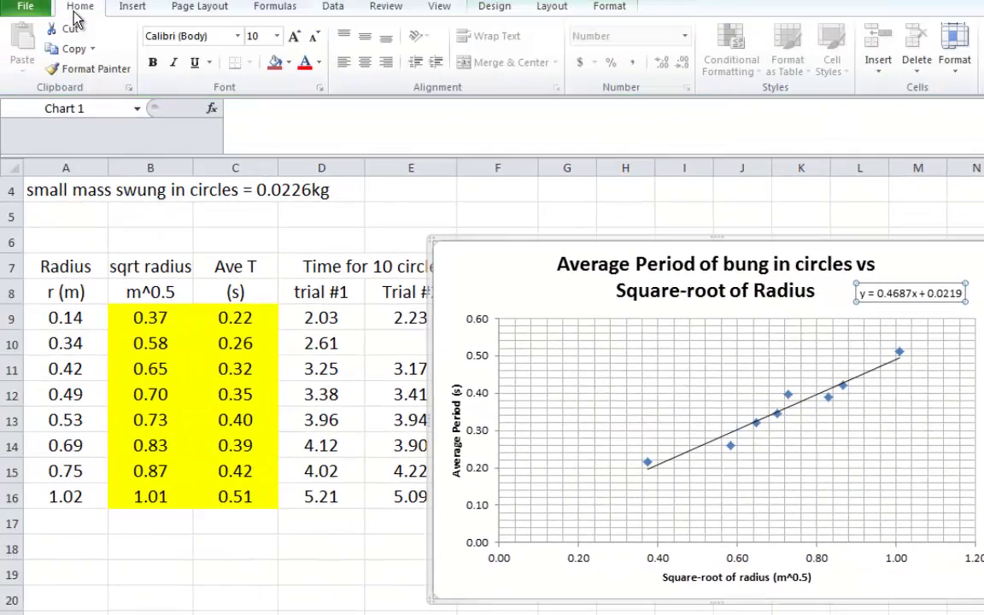
click(293, 38)
click(293, 37)
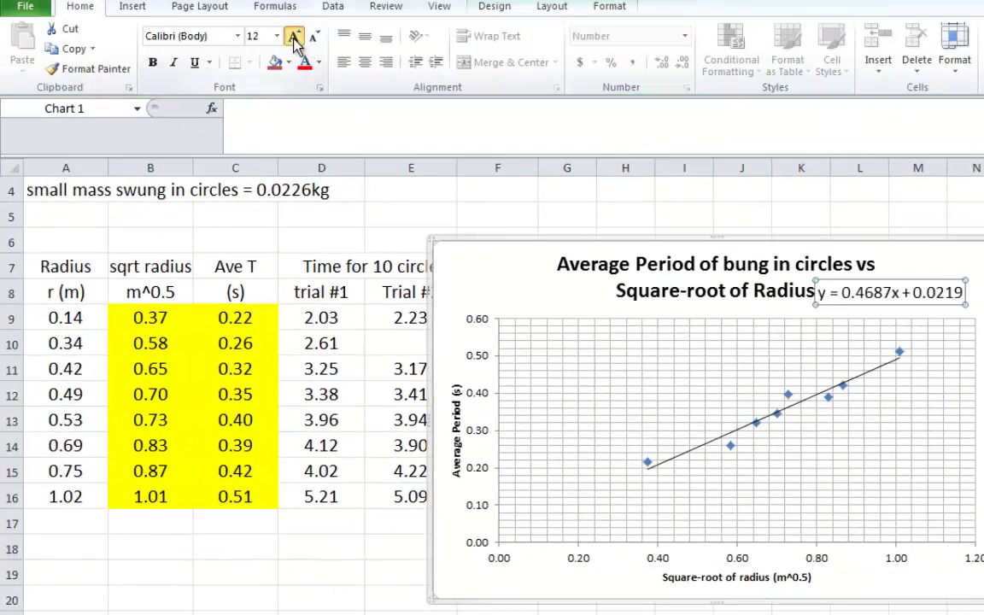
double_click(293, 37)
Shift the chart title toward the upper left.
click(529, 184)
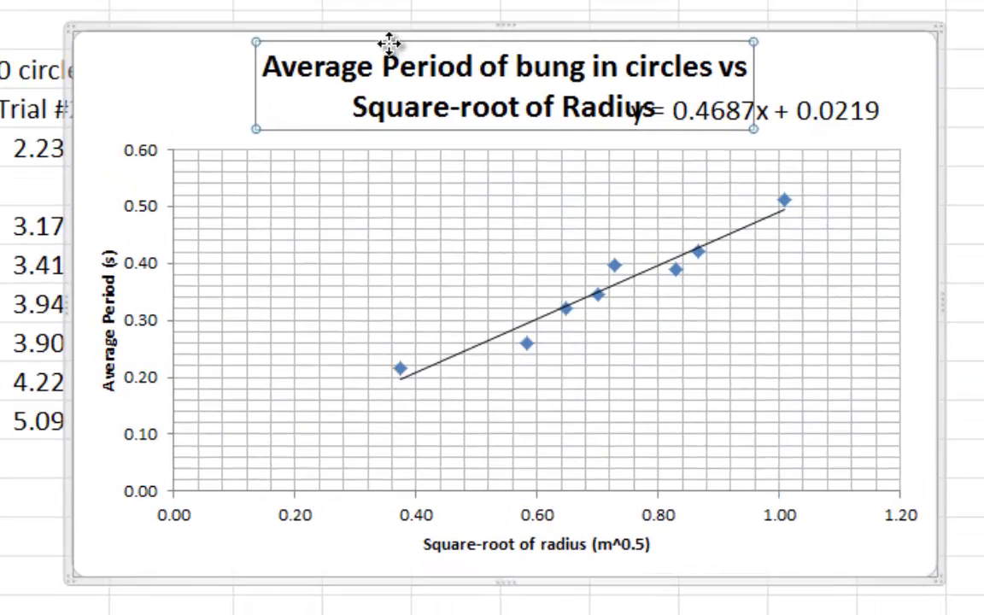
drag(550, 170, 439, 171)
drag(248, 42, 248, 43)
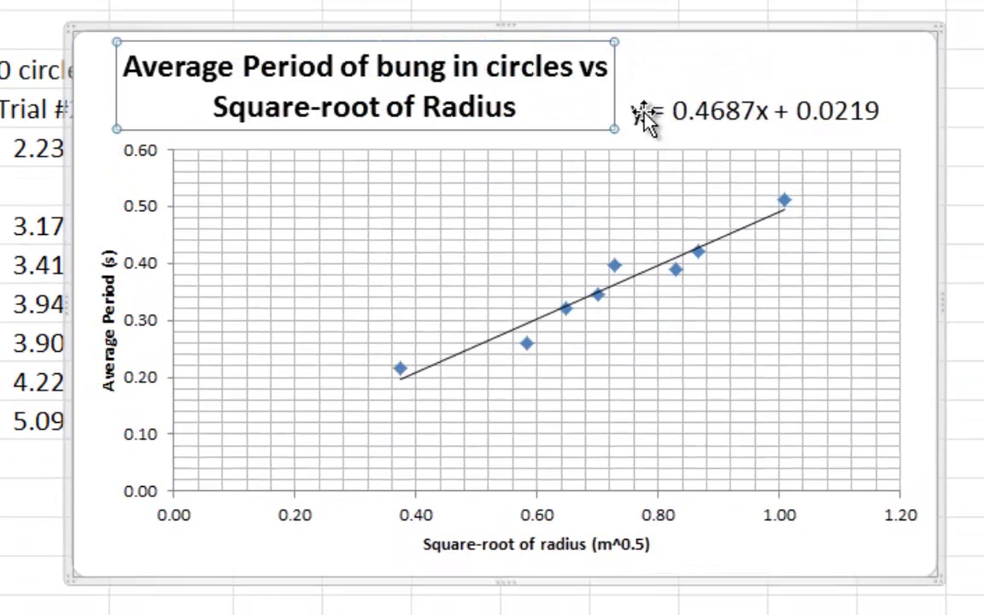
Rewrite the equation label as T = 0.4687 r^0.5 + 0.0219.
click(643, 110)
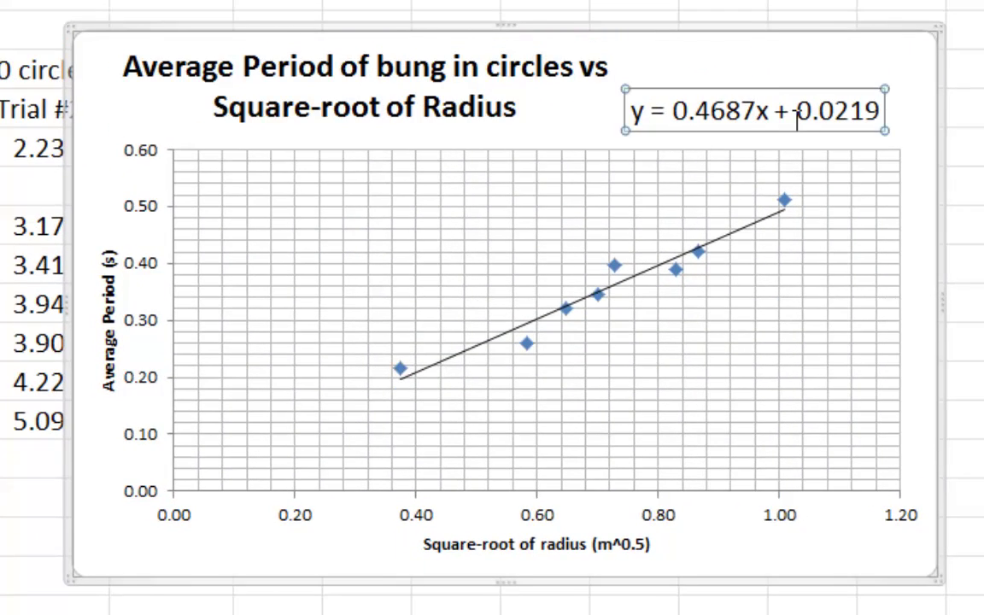
click(645, 110)
key(BackSpace)
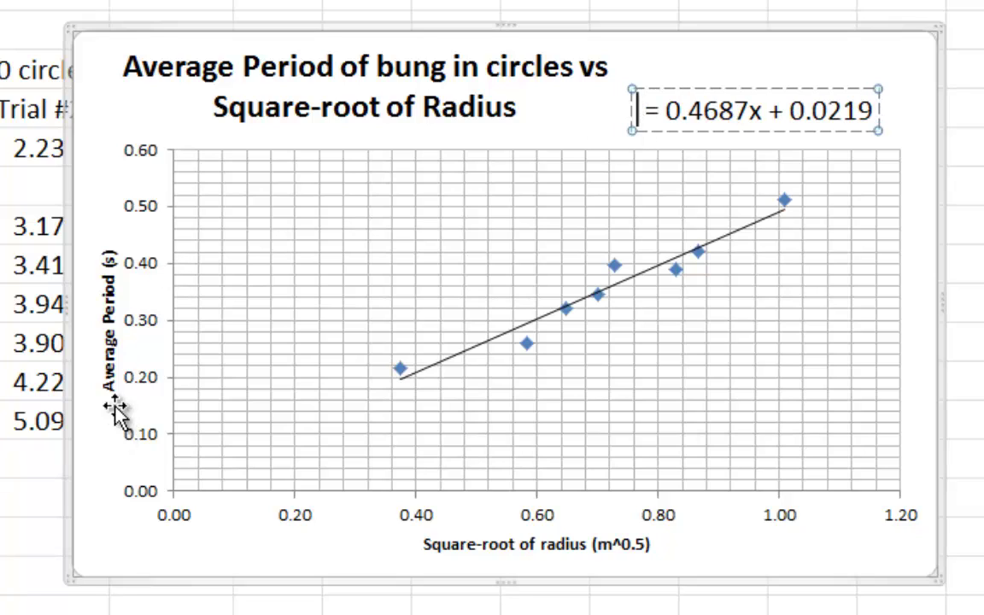
text(T)
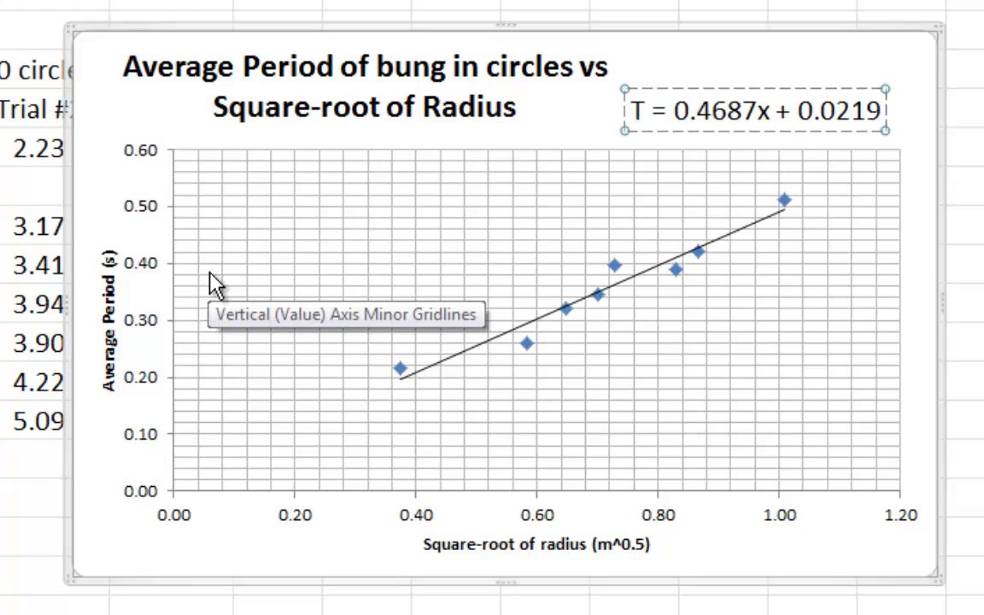
click(769, 112)
key(BackSpace)
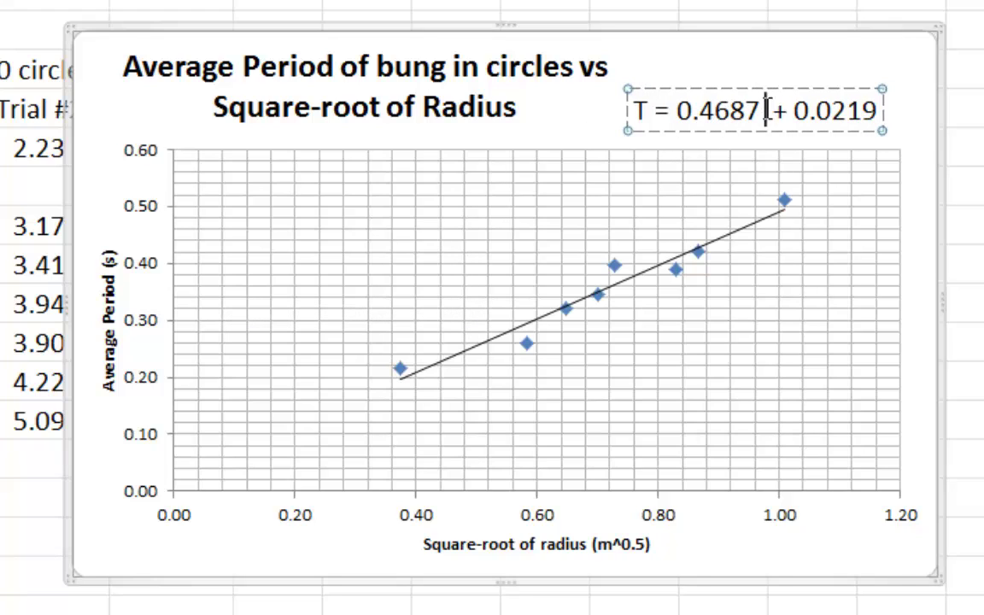
text(r^0.5)
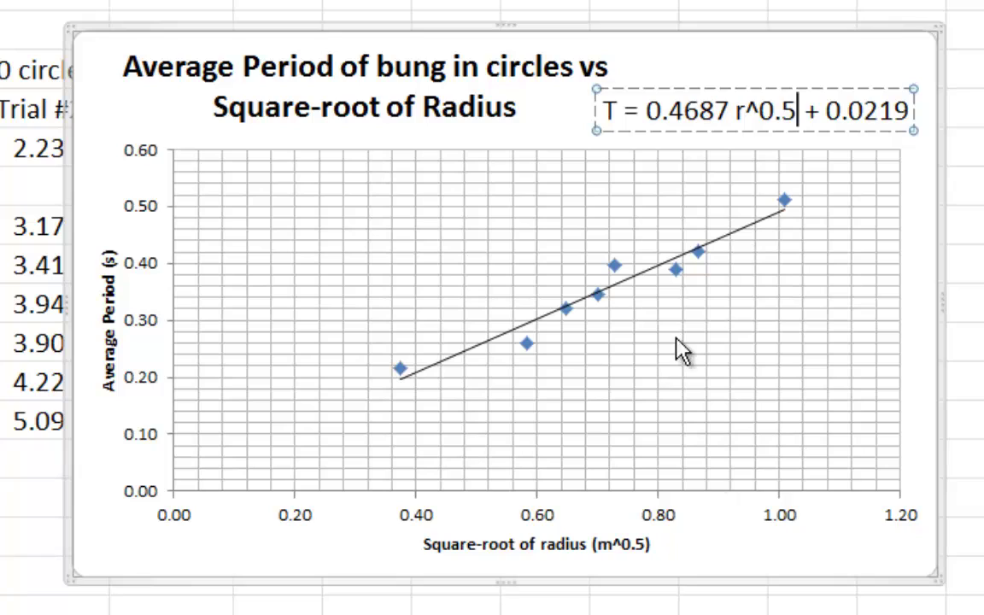
click(759, 53)
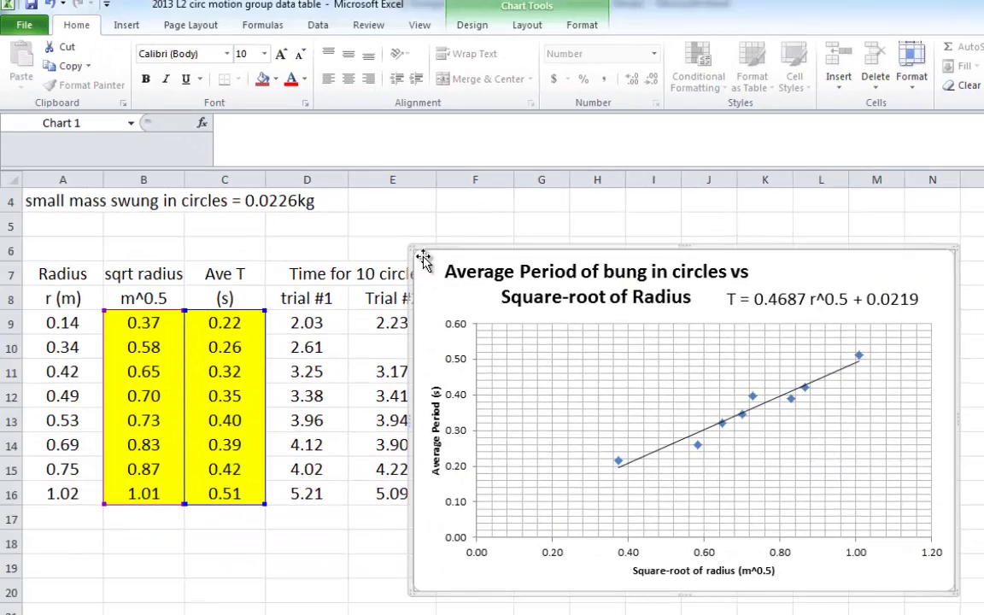
Show the print preview of the selected chart on a landscape A4 page.
click(17, 28)
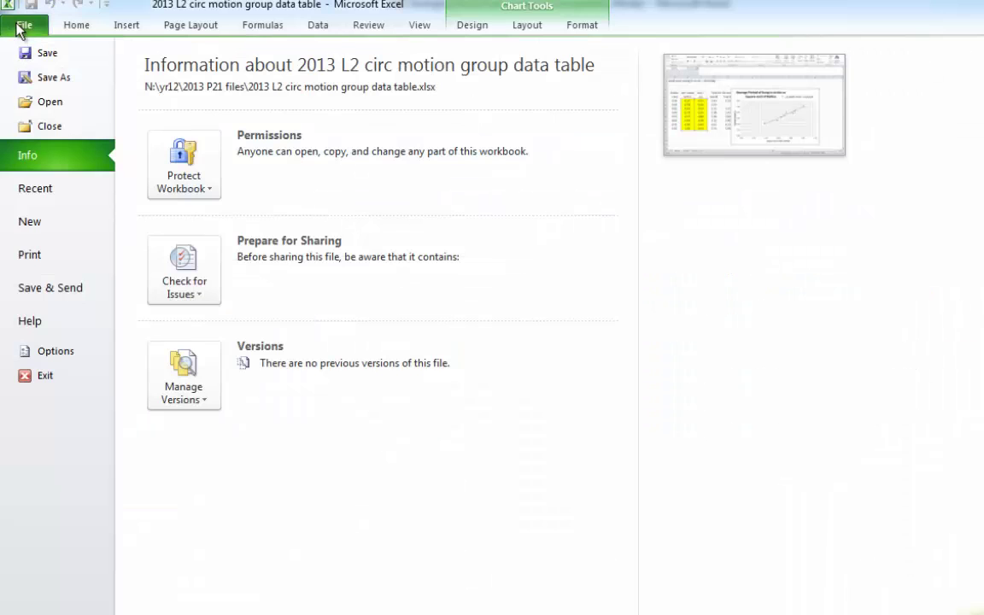
click(30, 255)
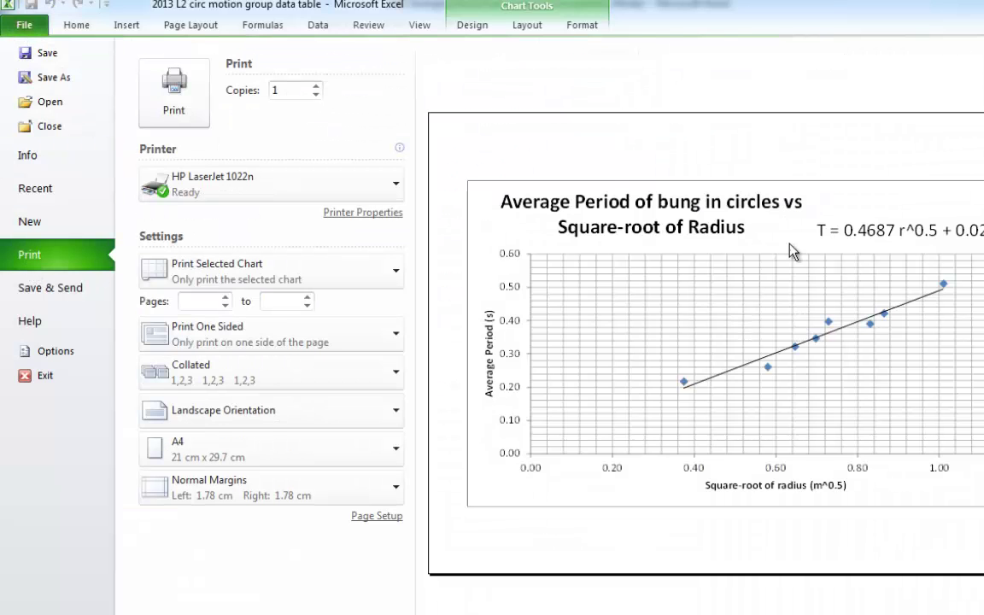